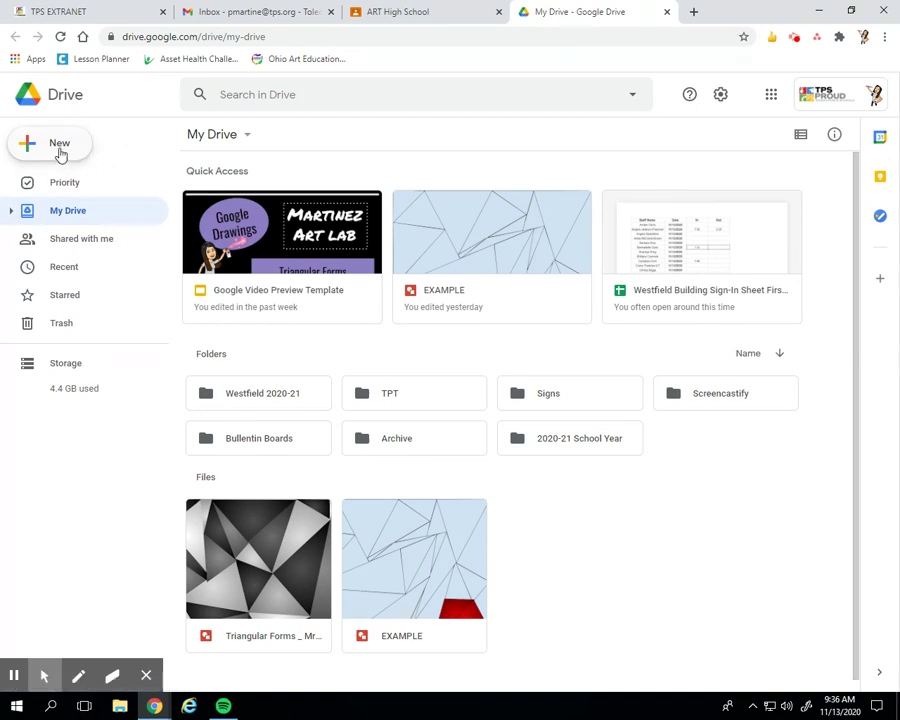
- In Google Drive, open the New menu and reveal Google Drawings under More
{"action": "left_click", "coordinate": [60, 150]}
{"action": "mouse_move", "coordinate": [167, 332]}
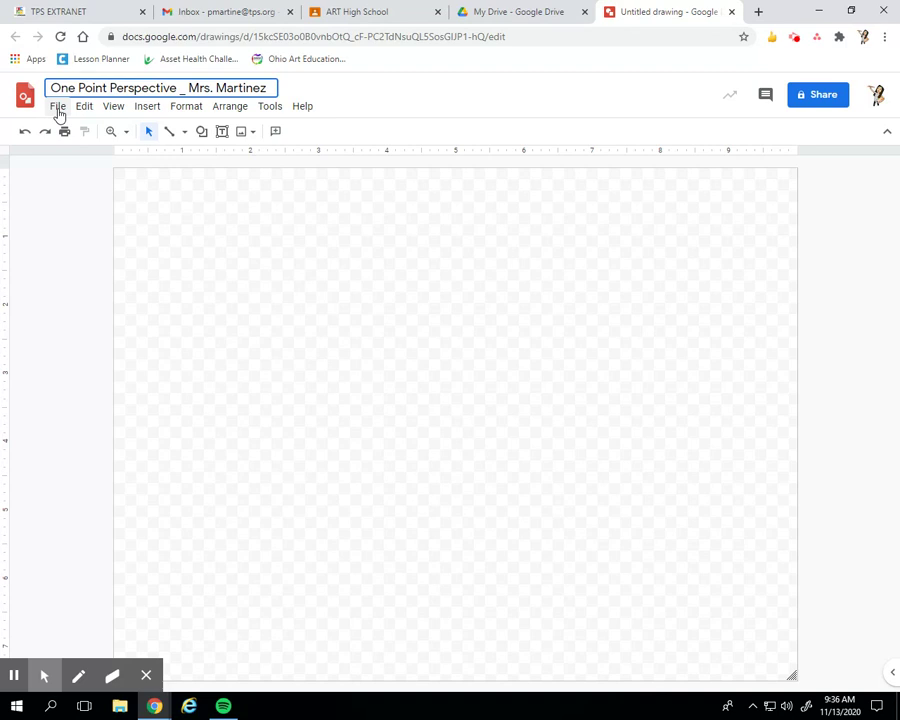
- Commit the drawing title 'One Point Perspective' followed by the teacher's name
{"action": "left_click", "coordinate": [52, 190]}
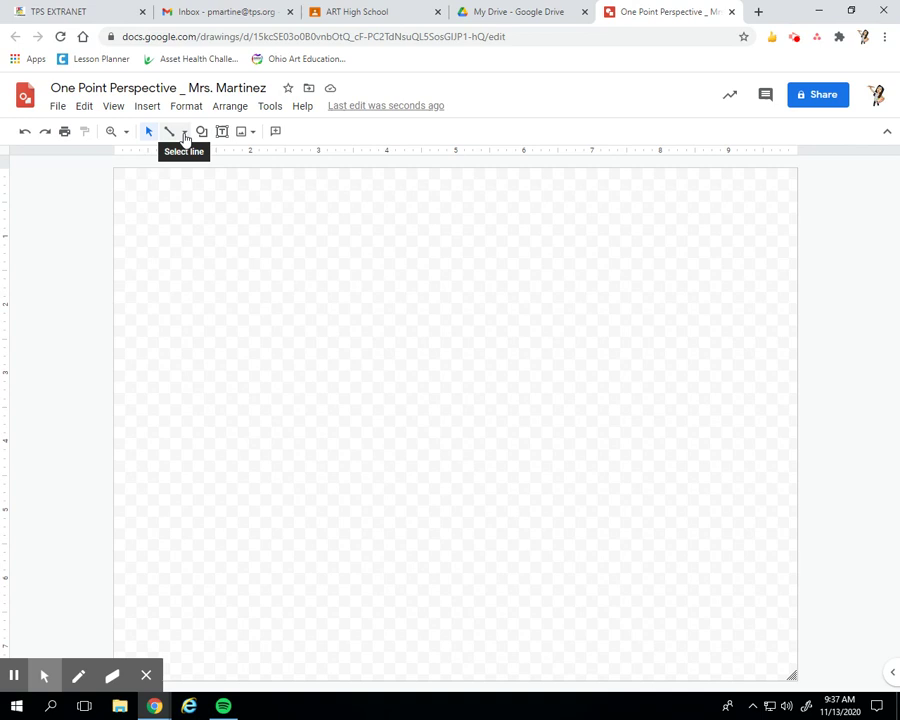
- Draw a straight horizon line across the full page width, about a third down
{"action": "left_click", "coordinate": [184, 134]}
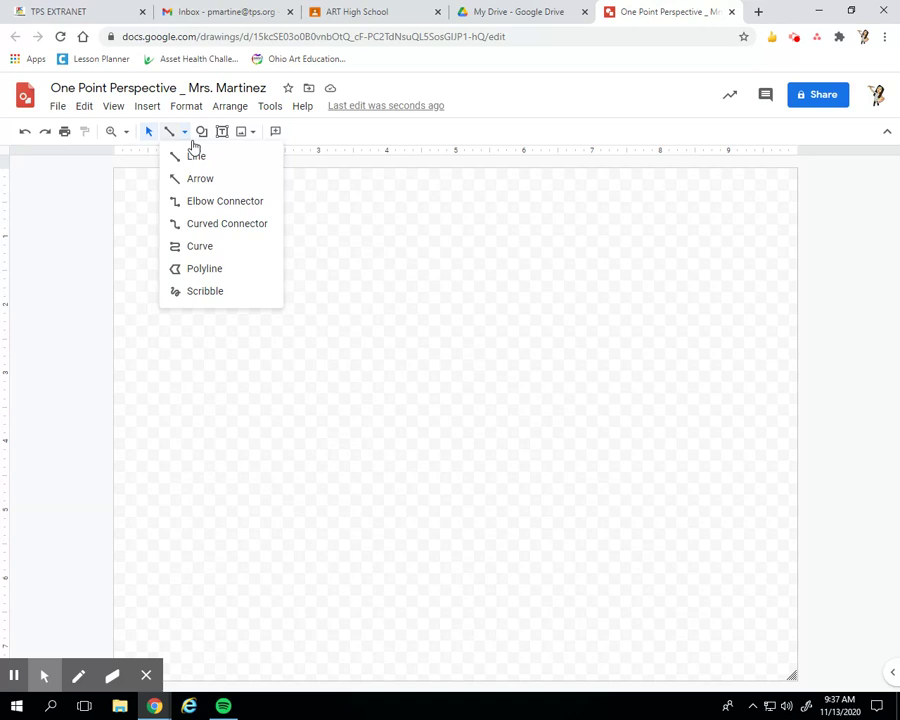
{"action": "left_click", "coordinate": [201, 134]}
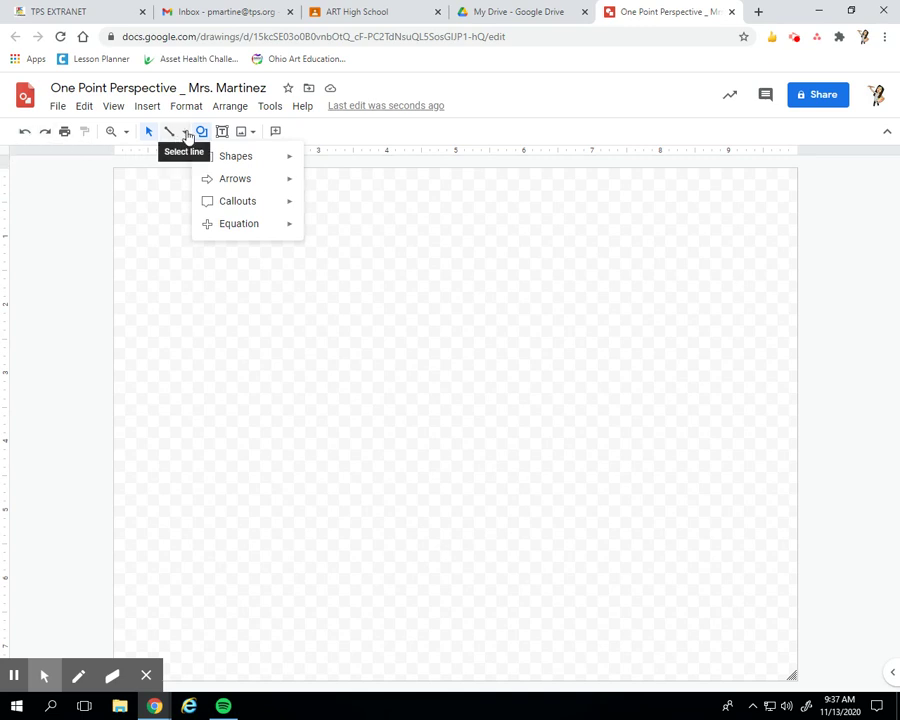
{"action": "left_click", "coordinate": [186, 134]}
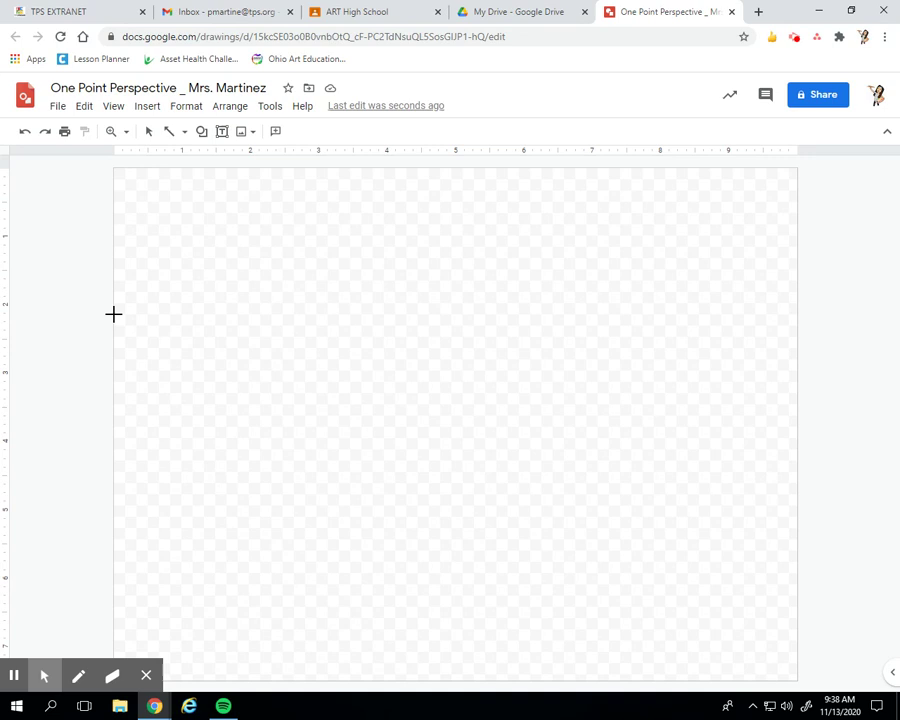
{"action": "left_click_drag", "start_coordinate": [113, 315], "coordinate": [797, 314]}
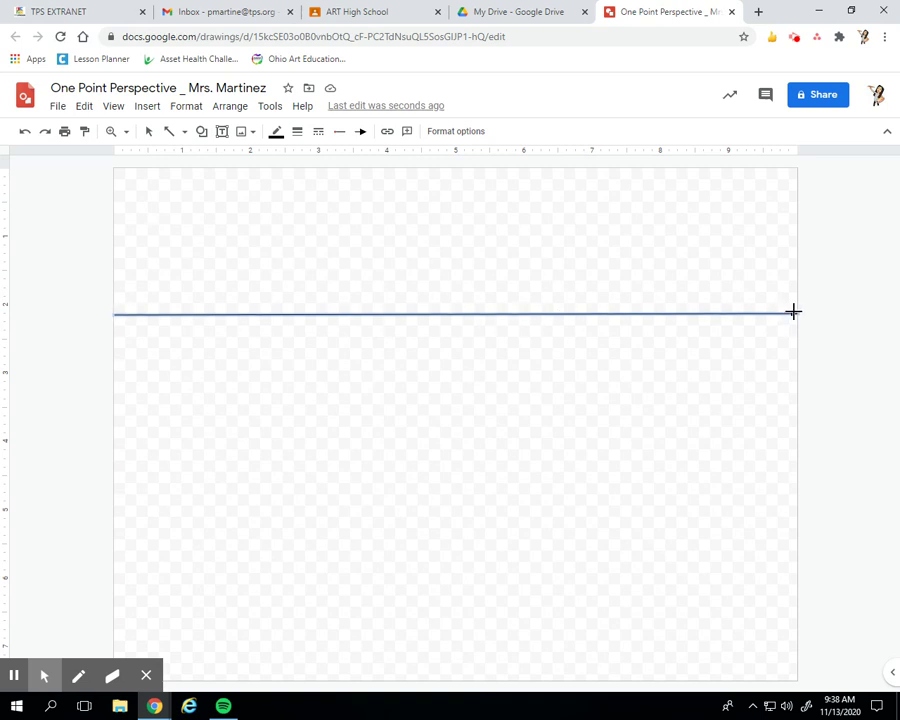
- Place a small oval on the horizon line, left of centre, as the vanishing point
{"action": "left_click", "coordinate": [202, 132]}
{"action": "mouse_move", "coordinate": [229, 158]}
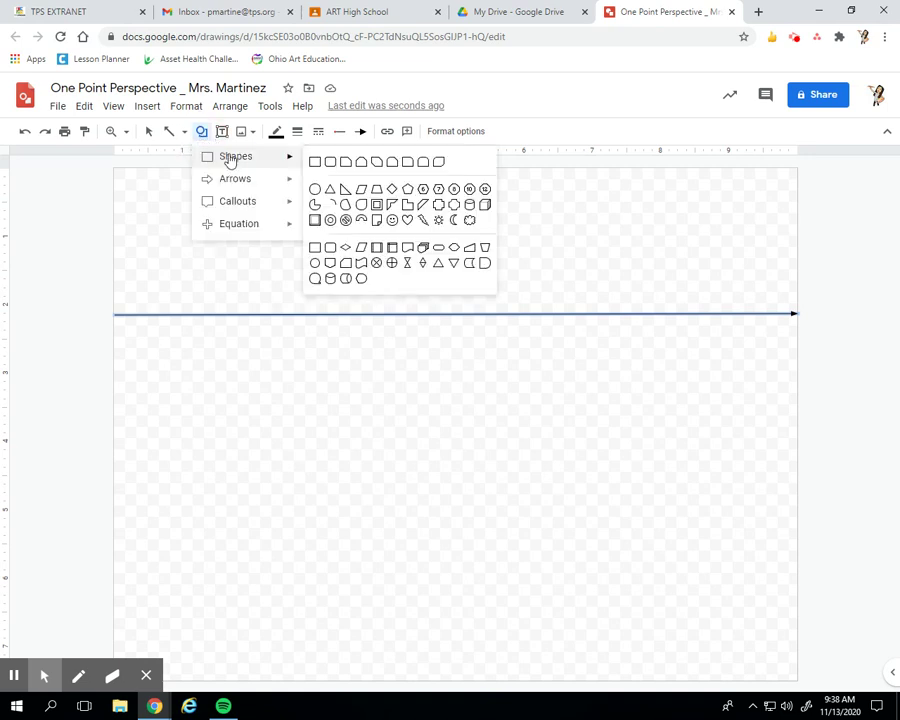
{"action": "left_click", "coordinate": [315, 189]}
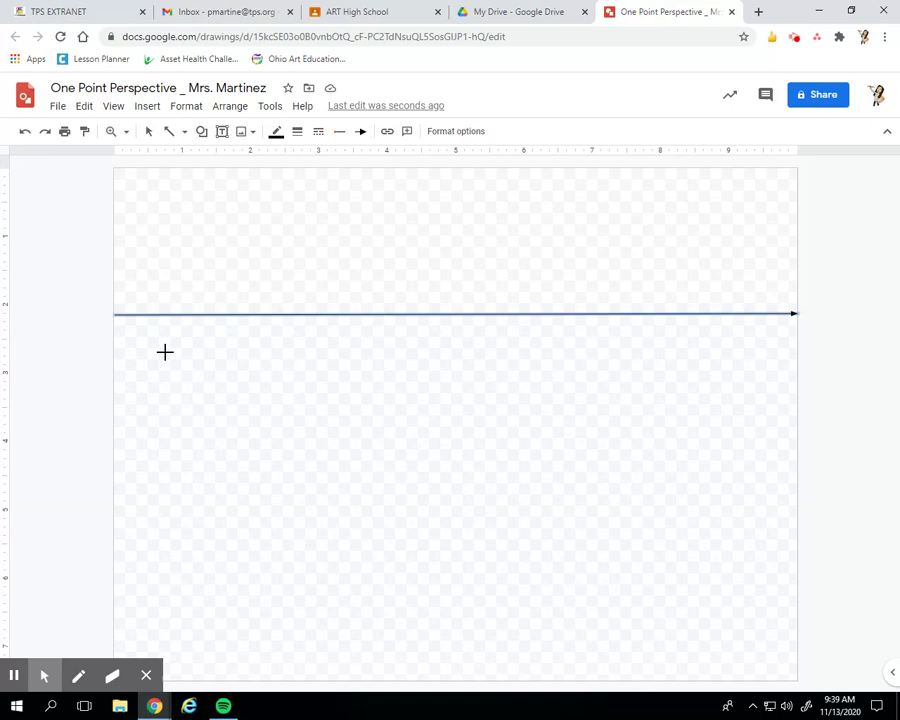
{"action": "left_click_drag", "start_coordinate": [262, 307], "coordinate": [274, 318]}
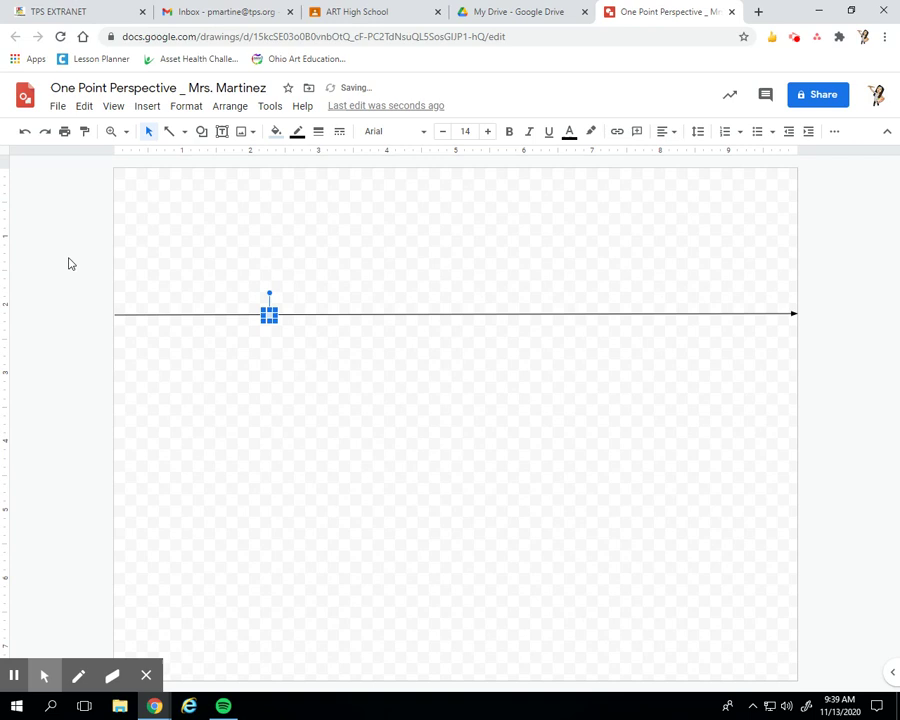
{"action": "key", "text": "Escape"}
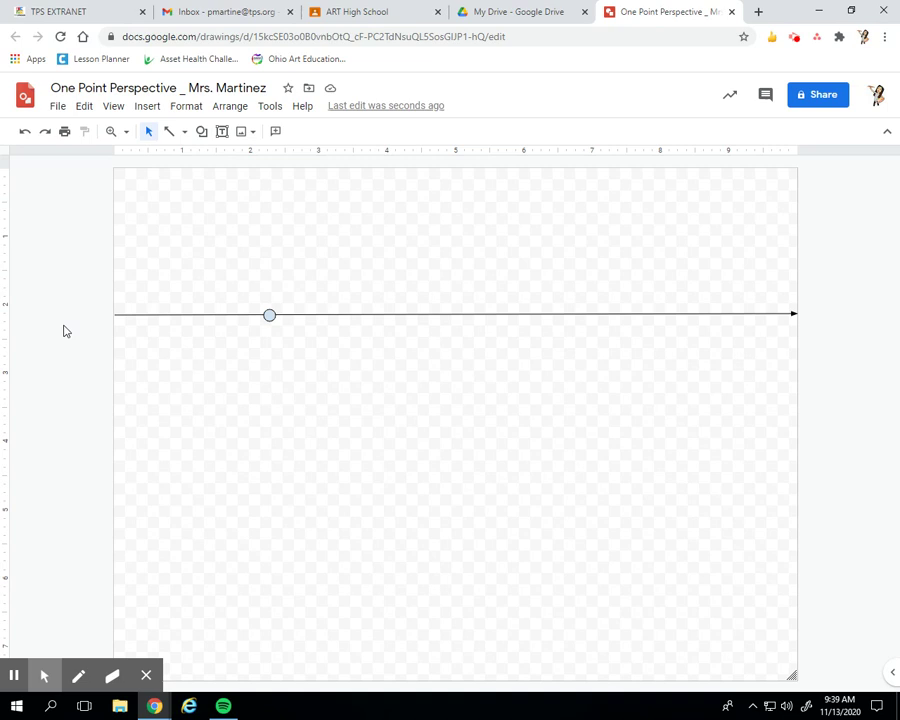
- Draw a tall rectangle lower right and a wide rectangle left, below the horizon
{"action": "left_click", "coordinate": [143, 671]}
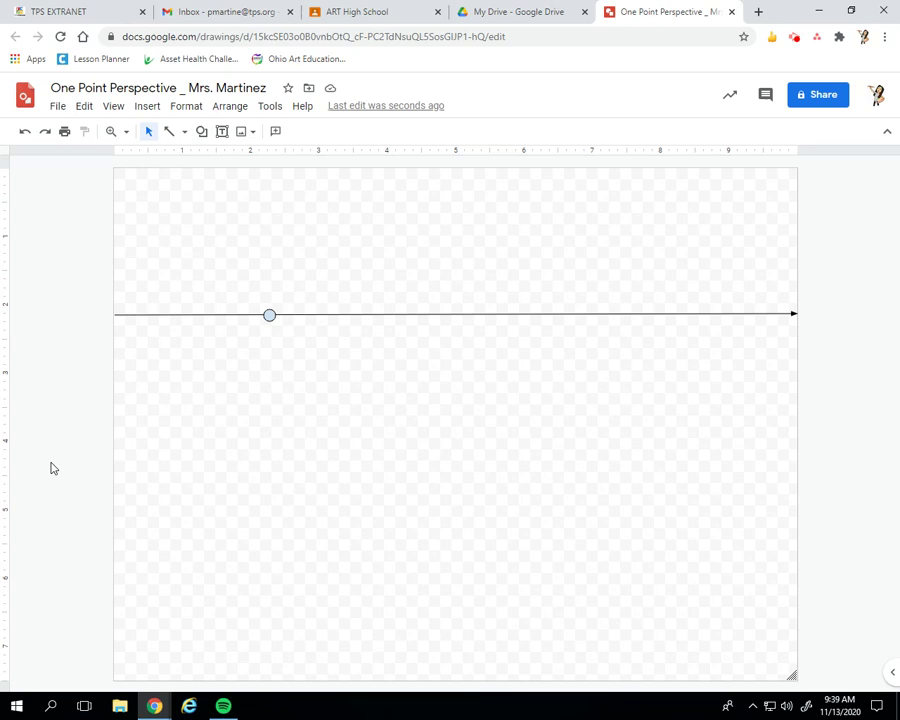
{"action": "left_click", "coordinate": [201, 133]}
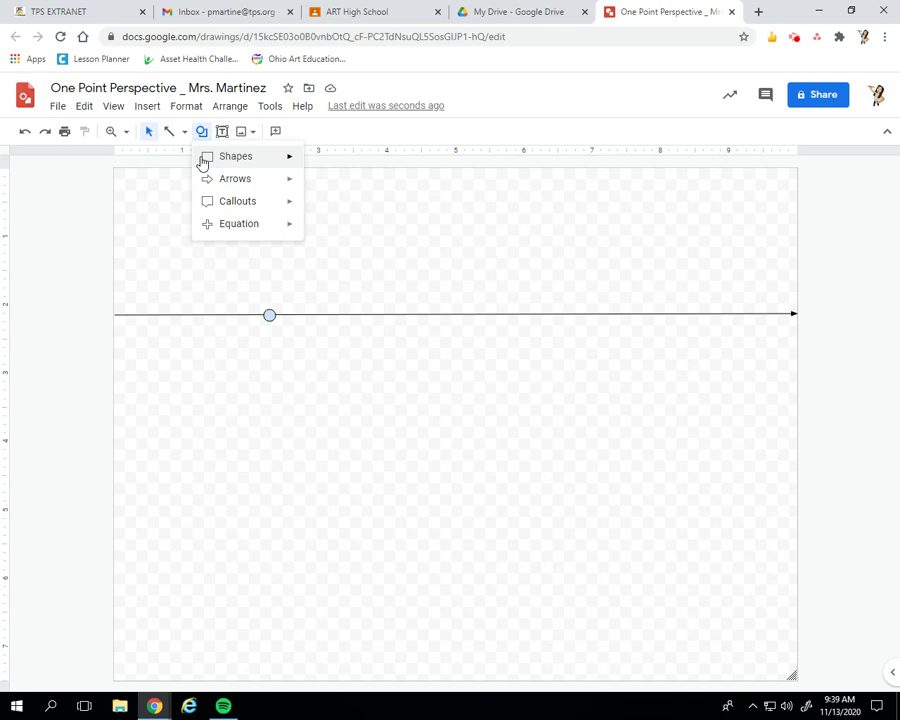
{"action": "mouse_move", "coordinate": [261, 160]}
{"action": "left_click", "coordinate": [314, 162]}
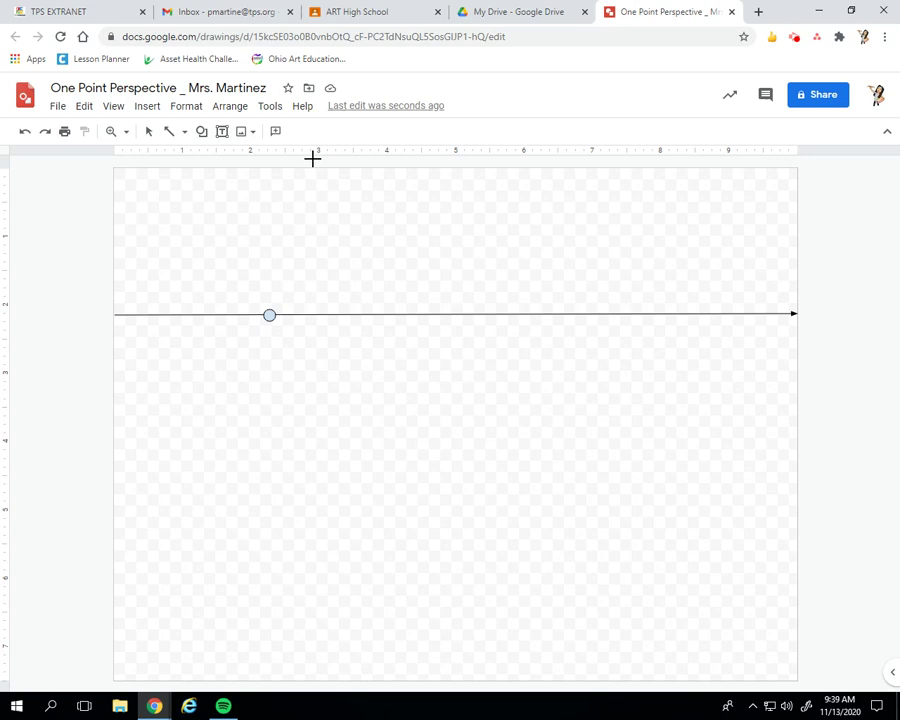
{"action": "left_click", "coordinate": [597, 437]}
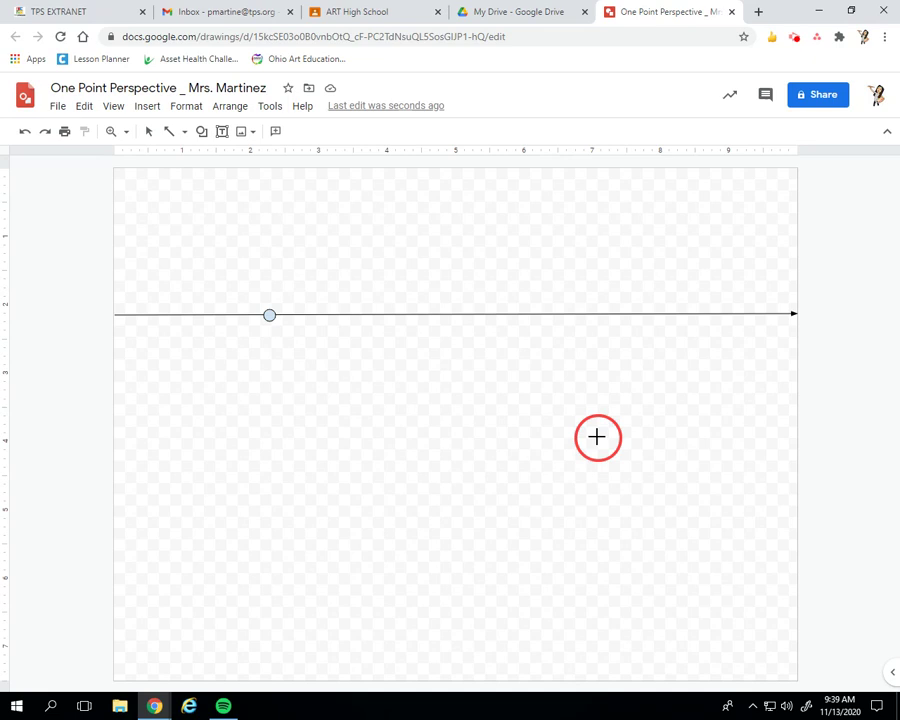
{"action": "left_click_drag", "start_coordinate": [597, 437], "coordinate": [764, 637]}
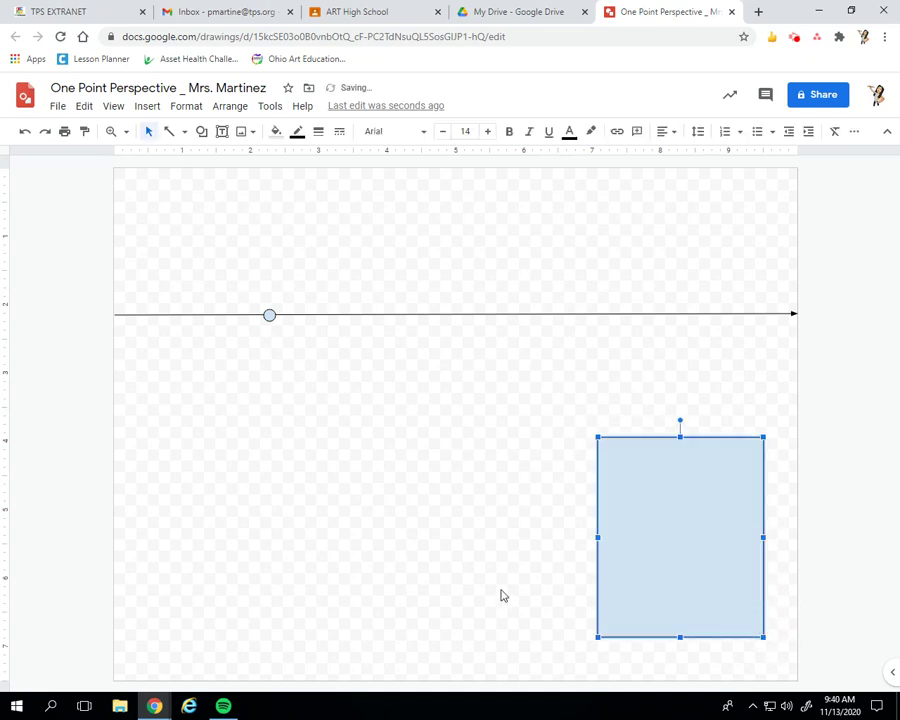
{"action": "left_click", "coordinate": [200, 138]}
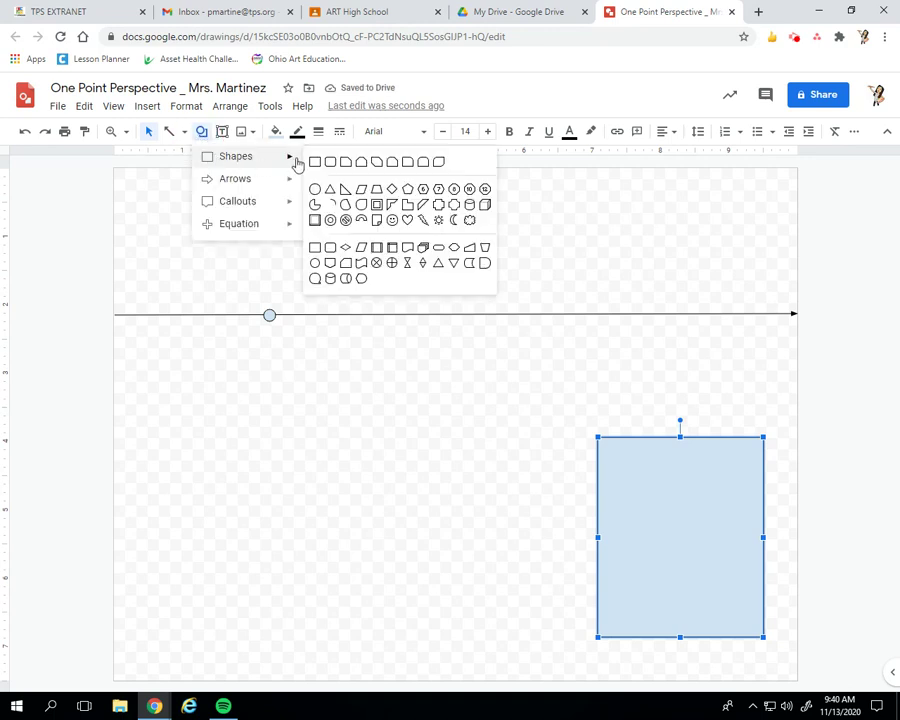
{"action": "left_click", "coordinate": [314, 161]}
{"action": "left_click_drag", "start_coordinate": [147, 405], "coordinate": [277, 456]}
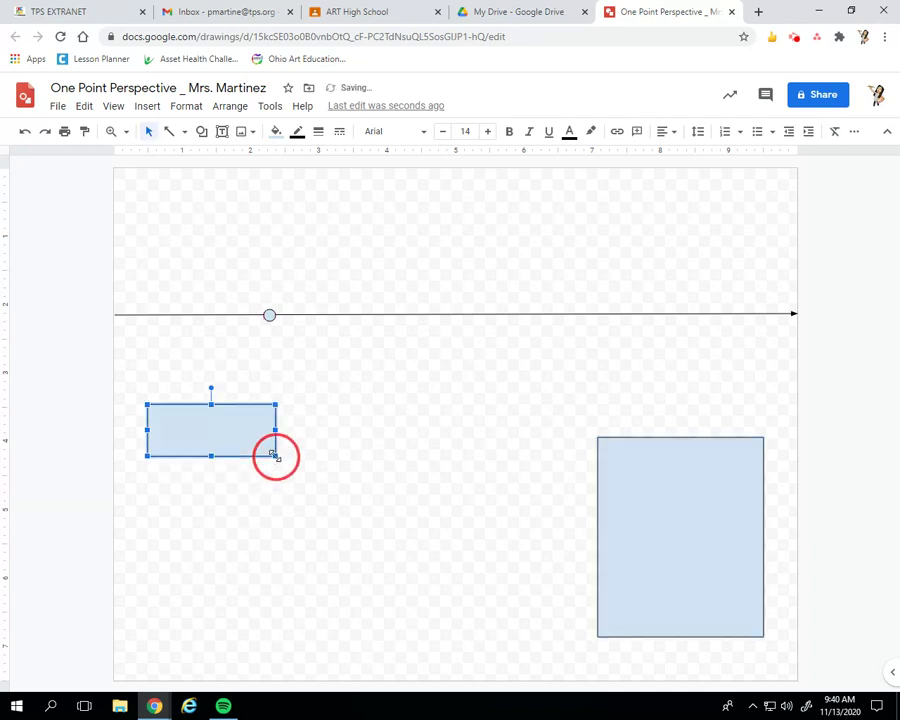
- Add a long thin rectangle near the top right and a small one top left
{"action": "left_click", "coordinate": [277, 133]}
{"action": "left_click", "coordinate": [201, 141]}
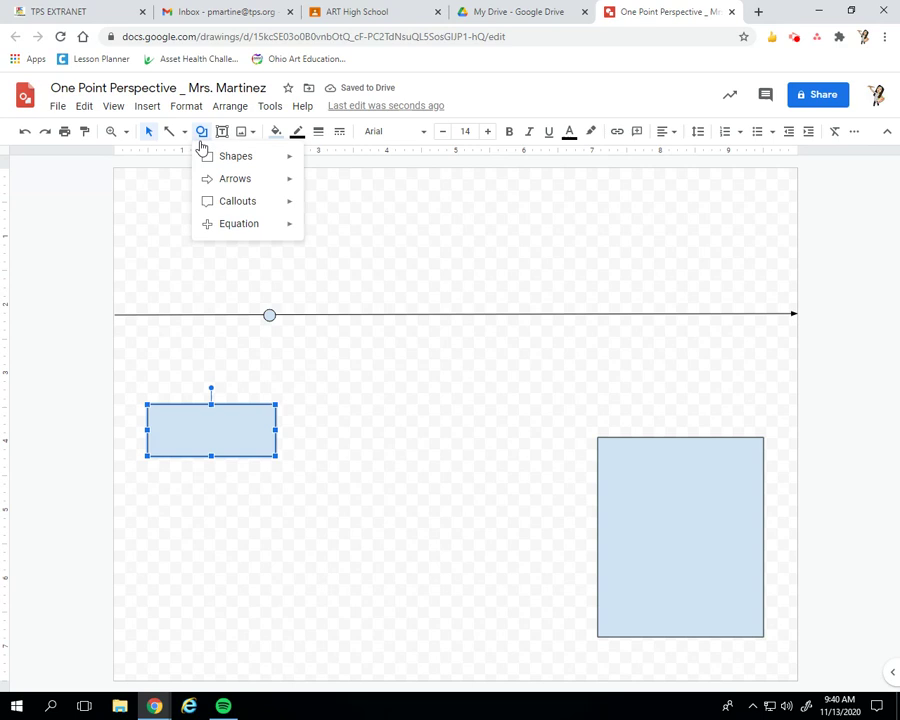
{"action": "left_click", "coordinate": [257, 158]}
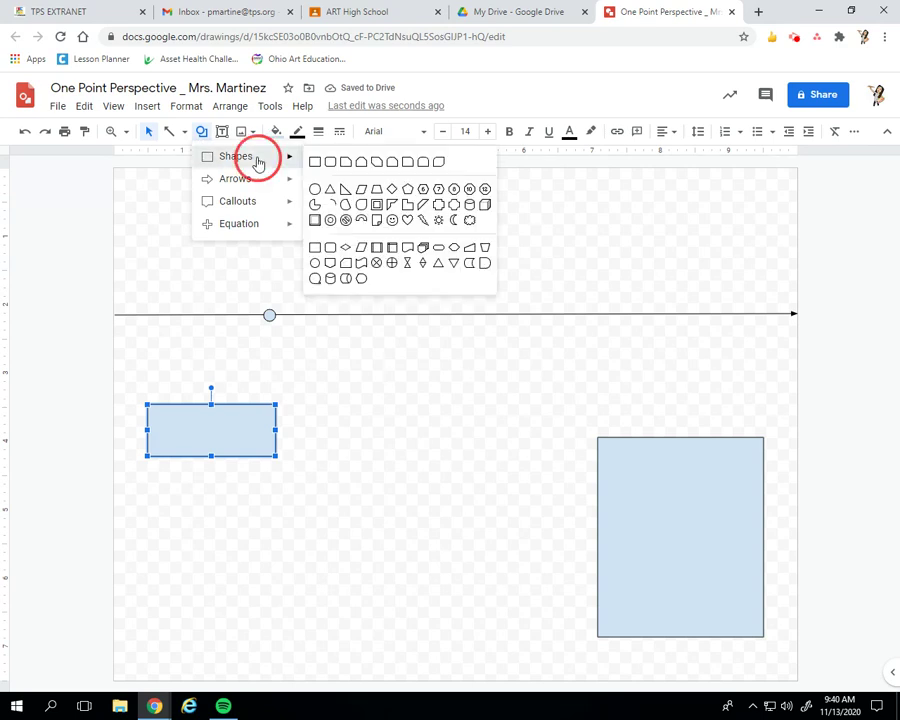
{"action": "left_click", "coordinate": [313, 164]}
{"action": "left_click_drag", "start_coordinate": [536, 182], "coordinate": [763, 213]}
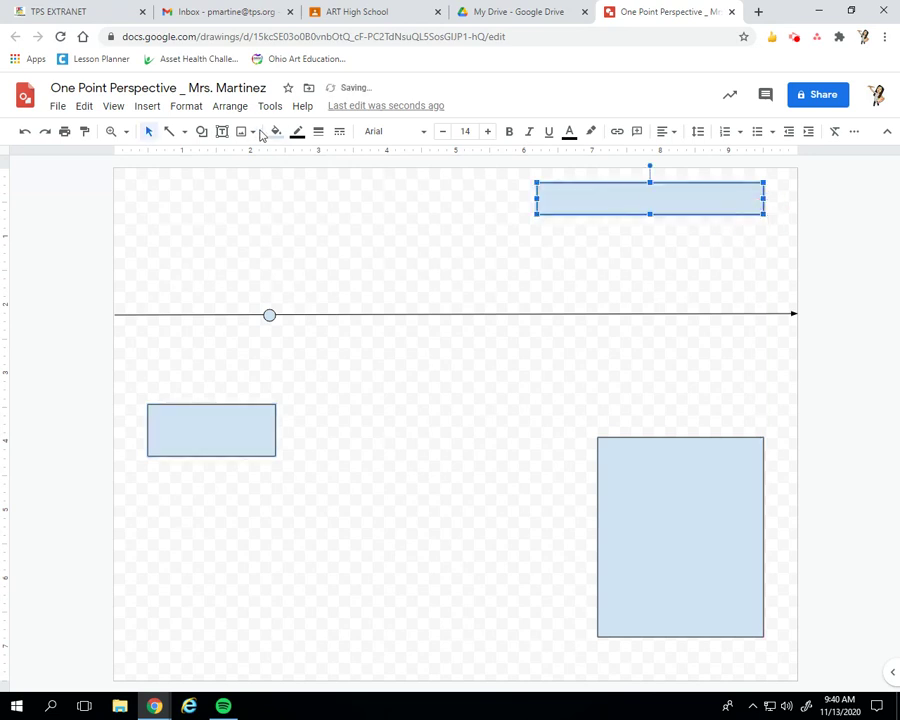
{"action": "left_click", "coordinate": [202, 132]}
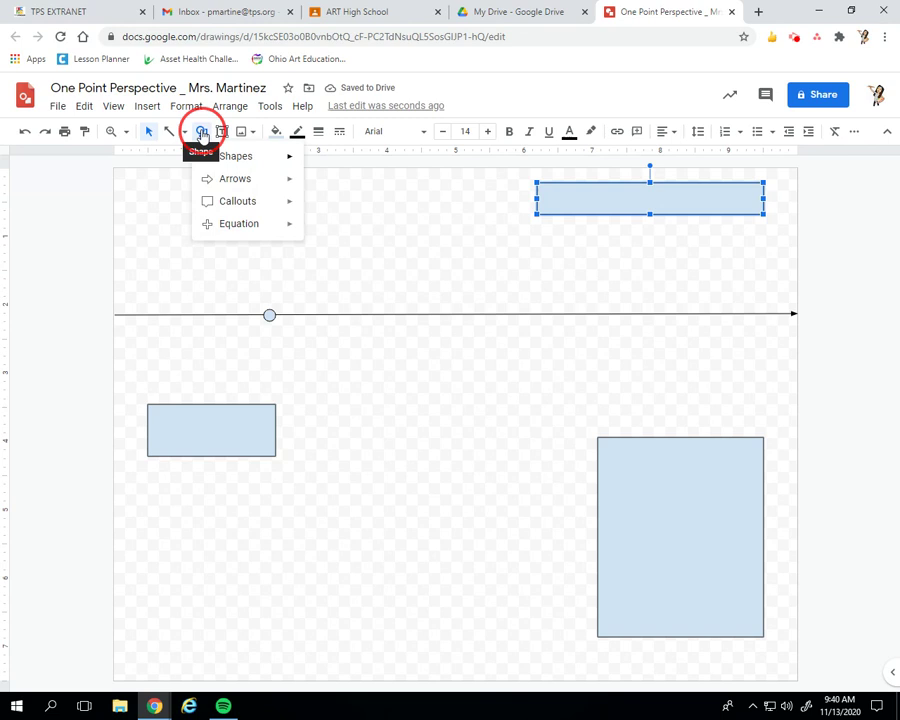
{"action": "mouse_move", "coordinate": [255, 159]}
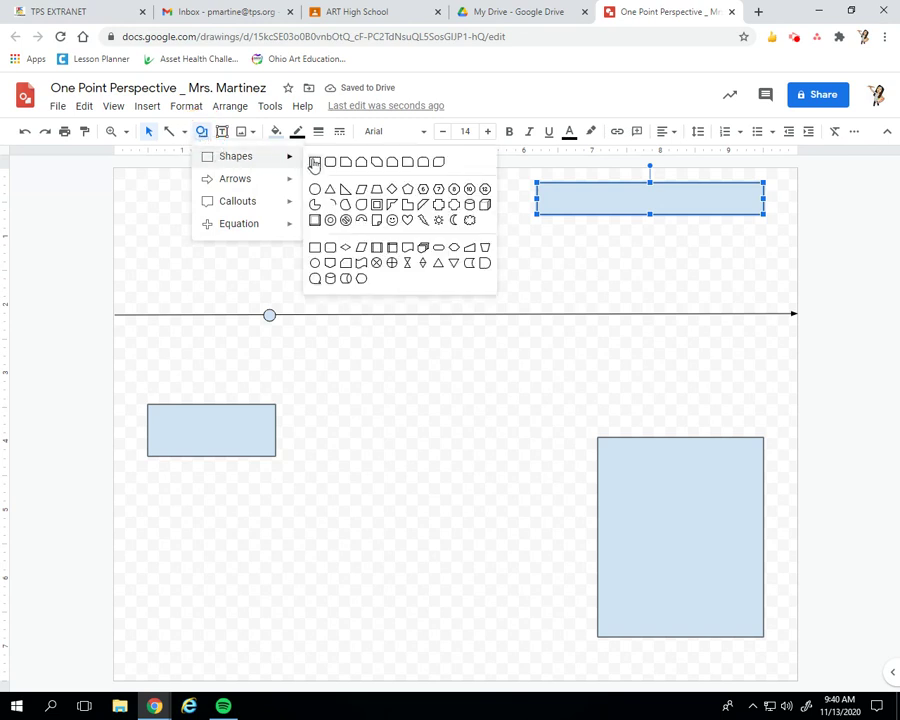
{"action": "left_click", "coordinate": [313, 163]}
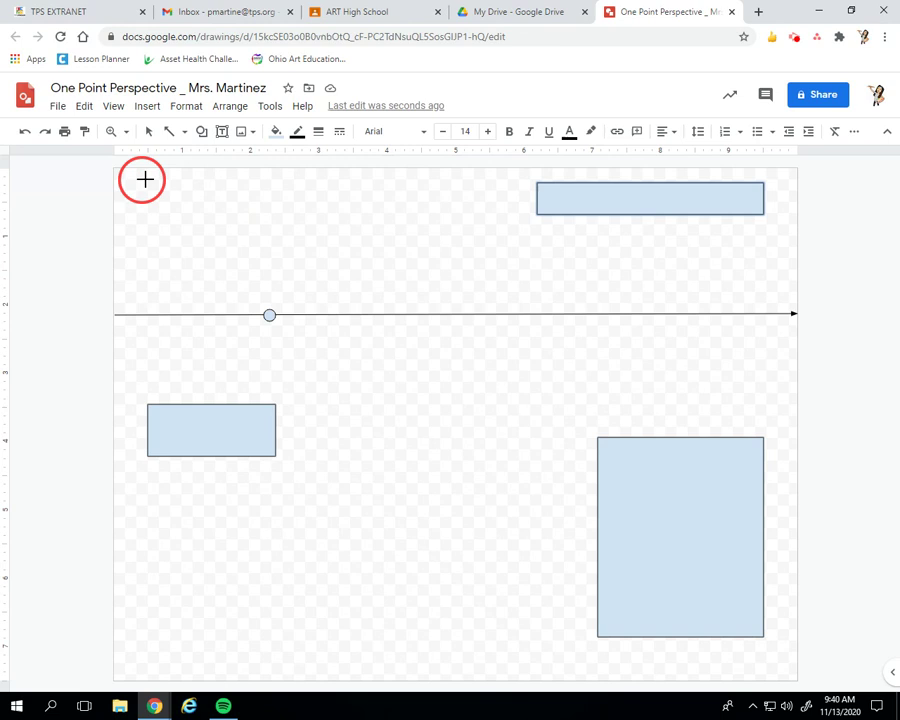
{"action": "left_click_drag", "start_coordinate": [144, 179], "coordinate": [208, 236]}
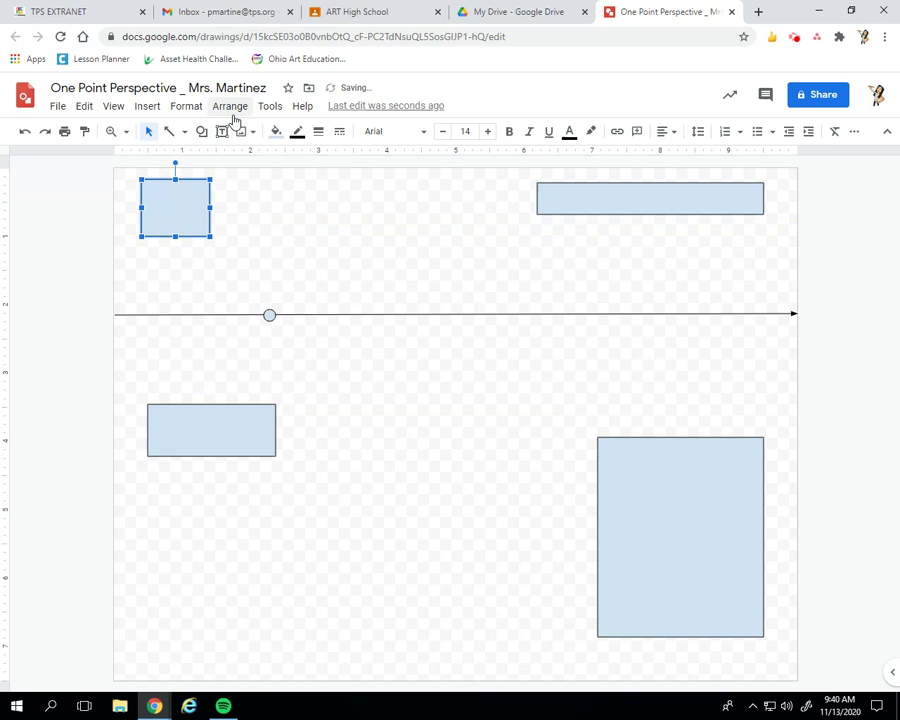
- Add a square near the bottom and a thin rectangle near the page centre
{"action": "left_click", "coordinate": [201, 131]}
{"action": "mouse_move", "coordinate": [249, 160]}
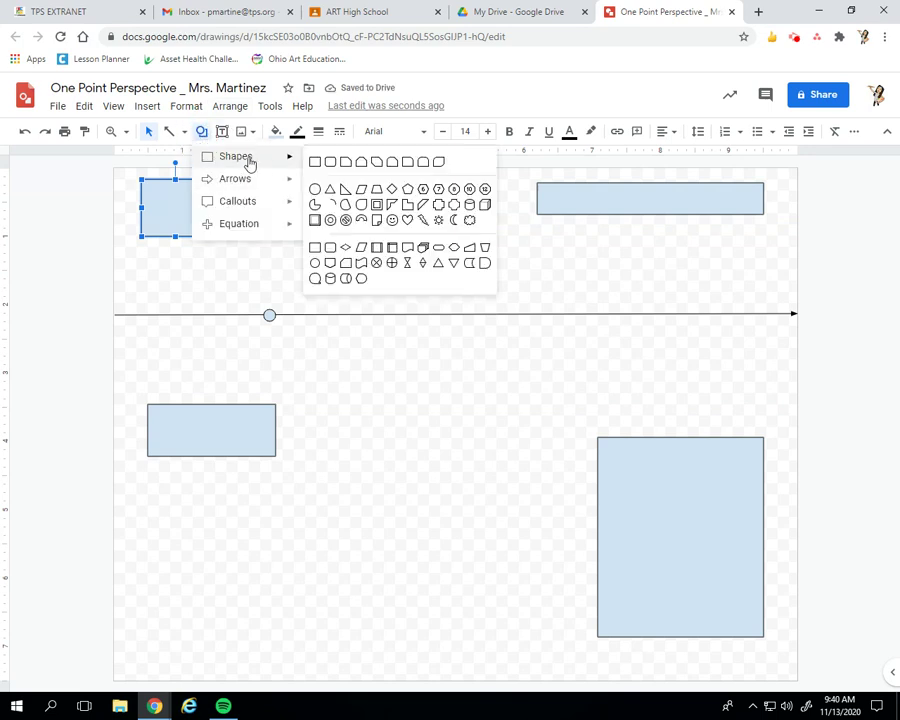
{"action": "left_click", "coordinate": [315, 162]}
{"action": "left_click_drag", "start_coordinate": [255, 530], "coordinate": [405, 673]}
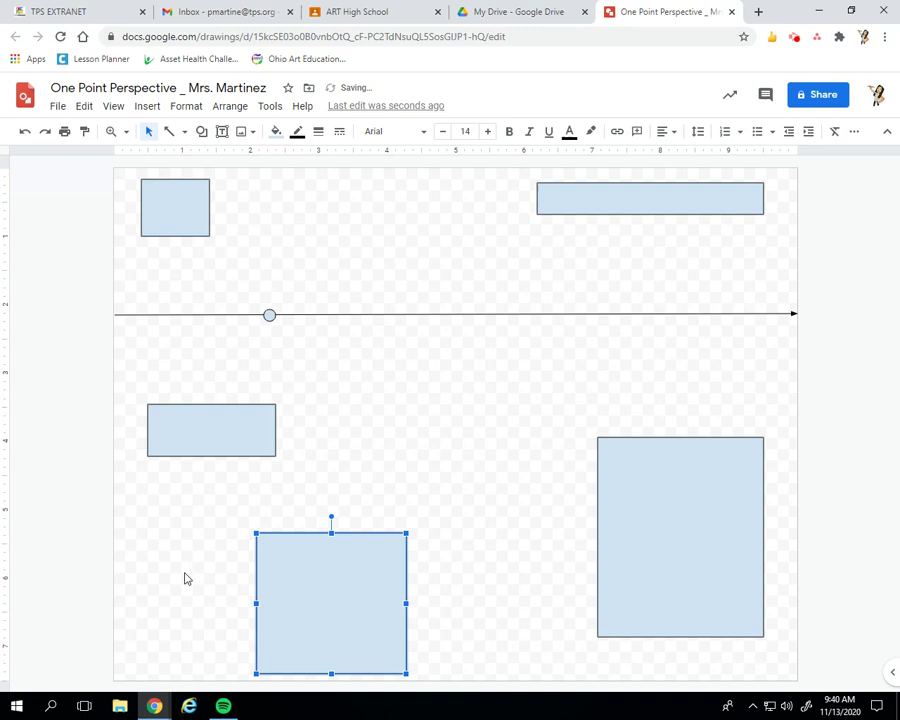
{"action": "left_click", "coordinate": [203, 133]}
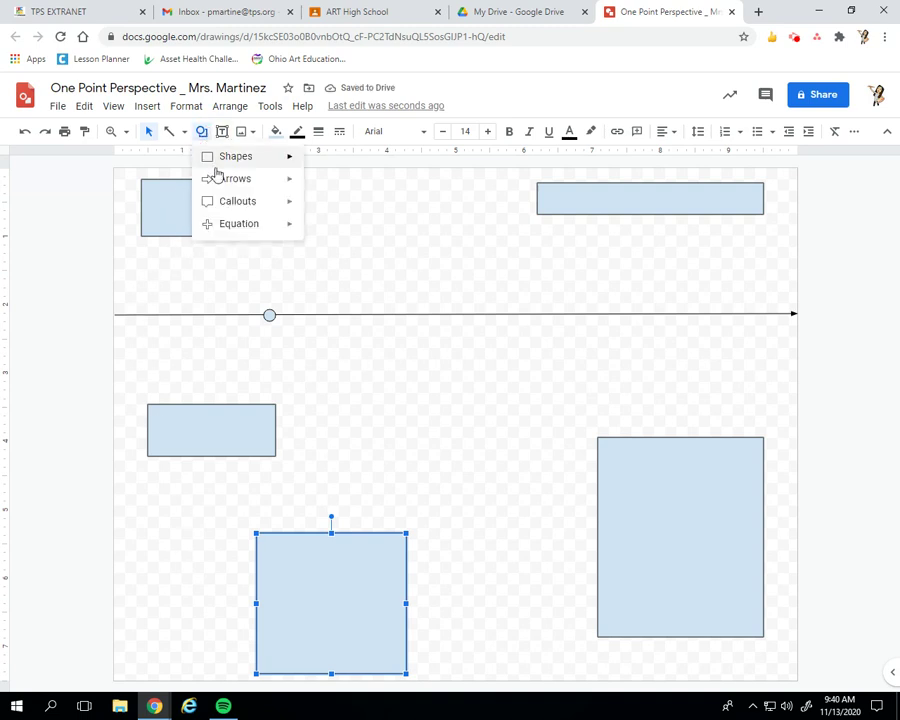
{"action": "mouse_move", "coordinate": [222, 160]}
{"action": "left_click", "coordinate": [316, 160]}
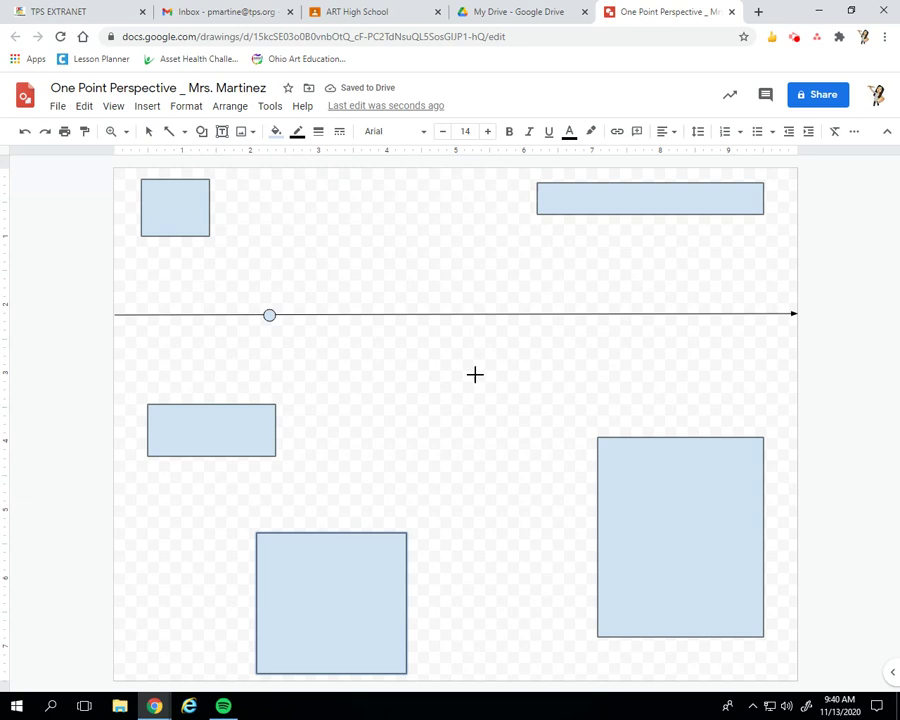
{"action": "left_click_drag", "start_coordinate": [440, 337], "coordinate": [680, 362]}
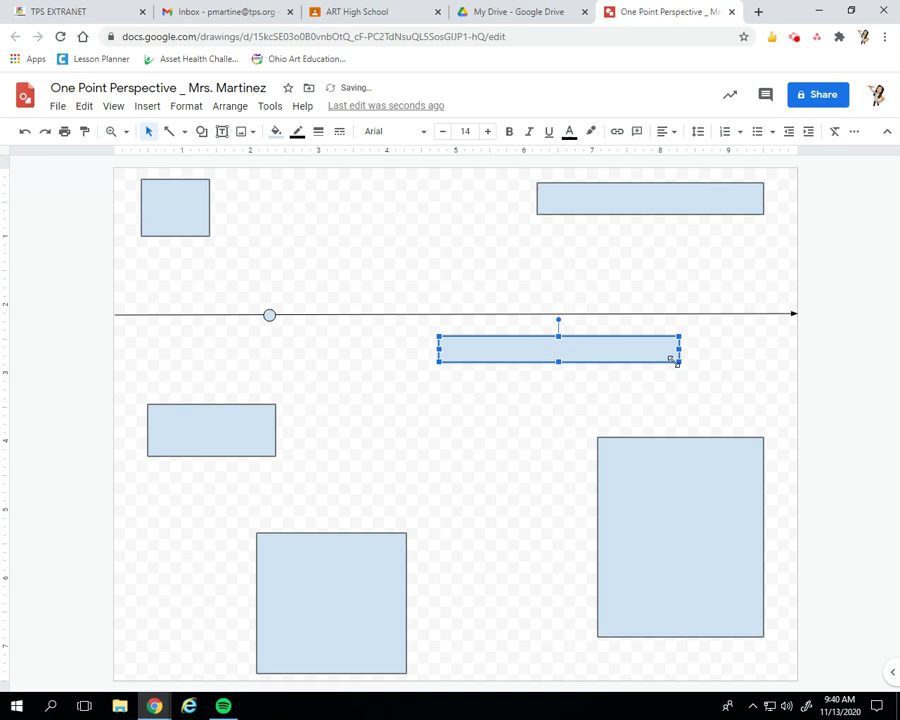
{"action": "left_click", "coordinate": [66, 214]}
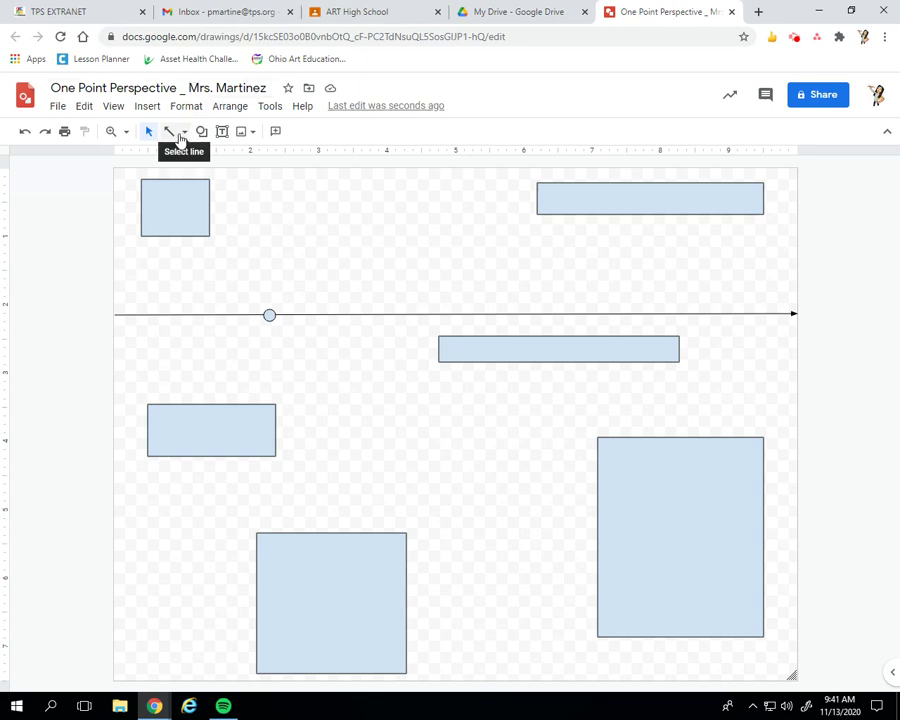
- Draw a perspective line from the vanishing point to the tall rectangle's bottom-left corner
{"action": "left_click", "coordinate": [172, 132]}
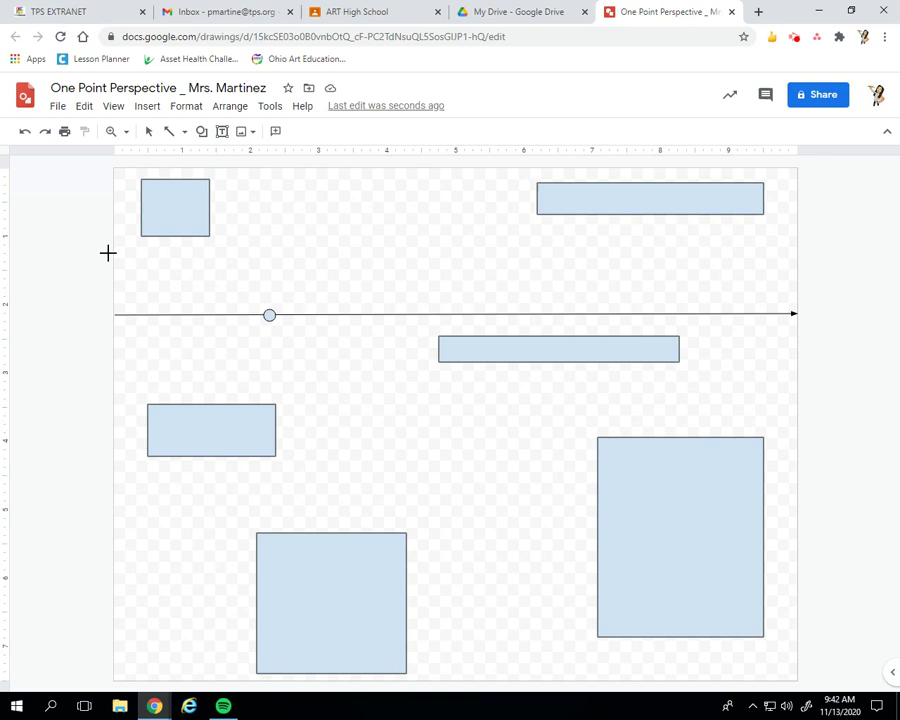
{"action": "left_click", "coordinate": [169, 134]}
{"action": "left_click", "coordinate": [169, 134]}
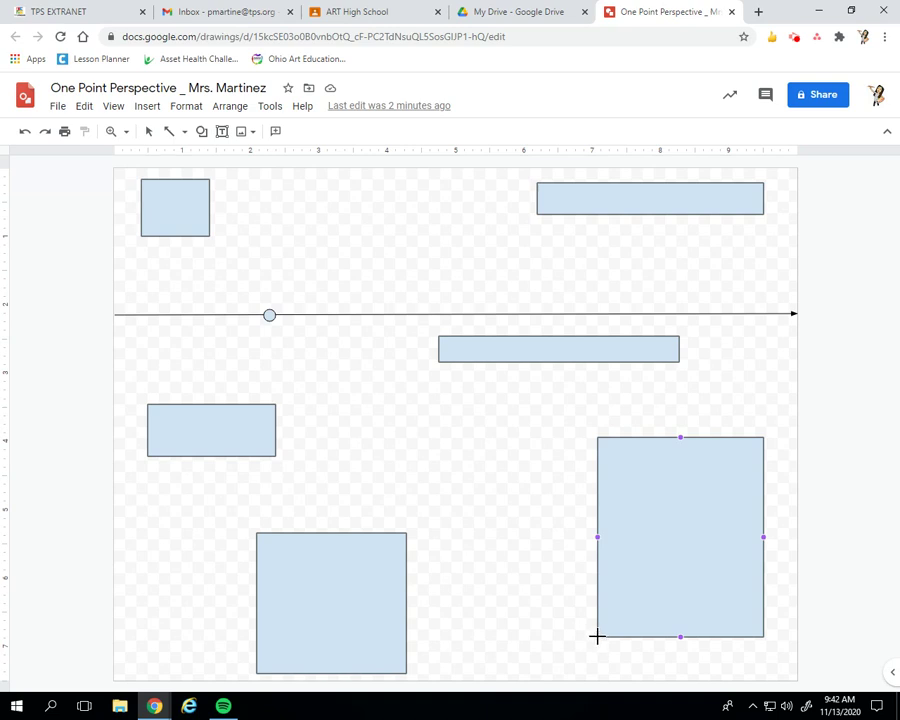
{"action": "mouse_move", "coordinate": [597, 636]}
{"action": "left_mouse_down"}
{"action": "mouse_move", "coordinate": [652, 690]}
{"action": "mouse_move", "coordinate": [592, 632]}
{"action": "left_mouse_up"}
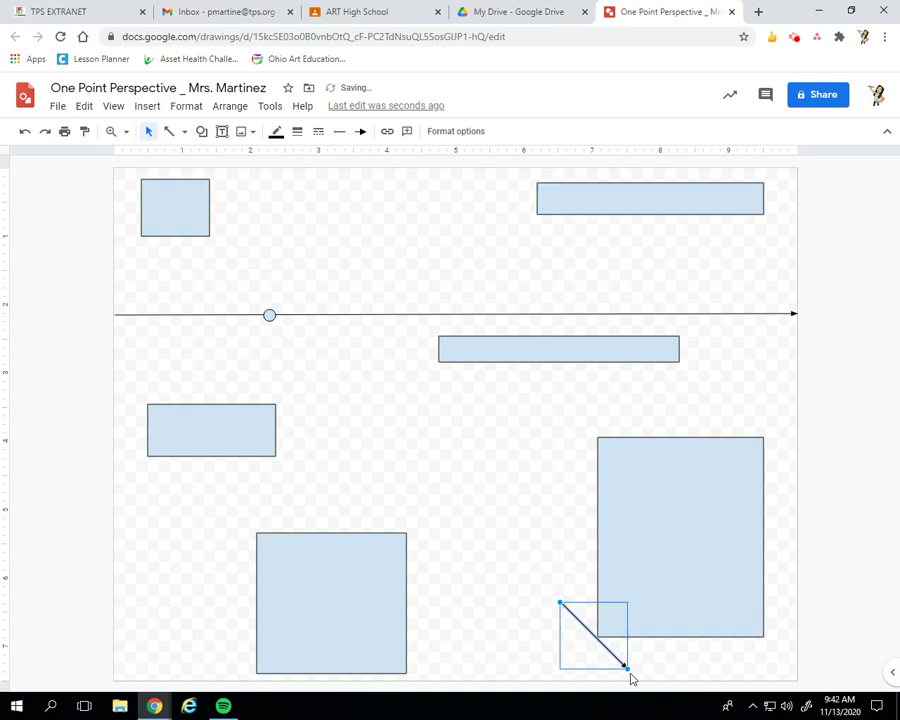
{"action": "left_click_drag", "start_coordinate": [627, 669], "coordinate": [271, 318]}
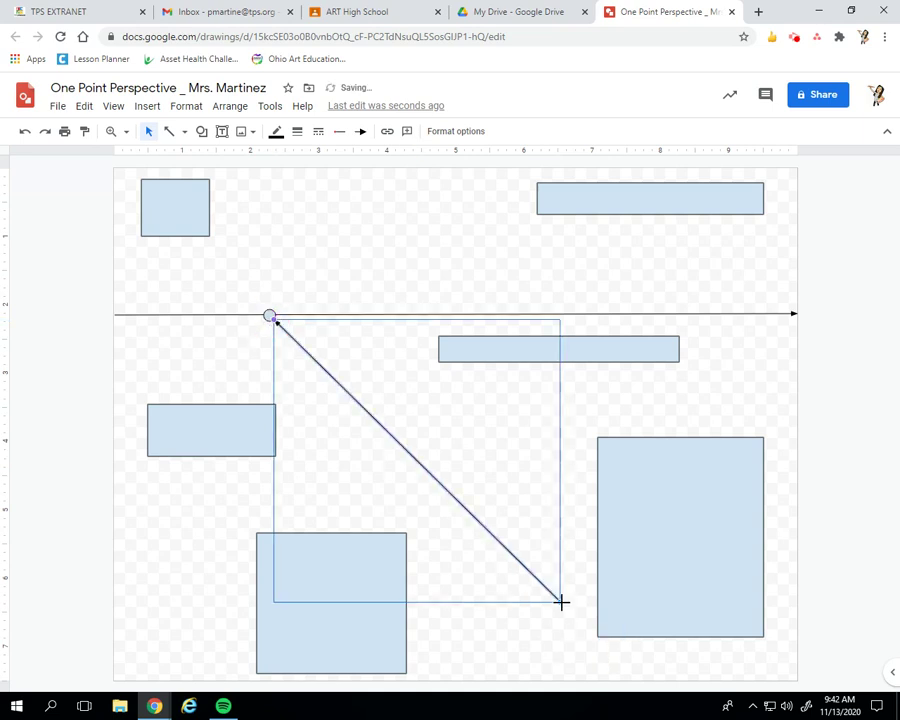
{"action": "left_click_drag", "start_coordinate": [561, 601], "coordinate": [597, 637]}
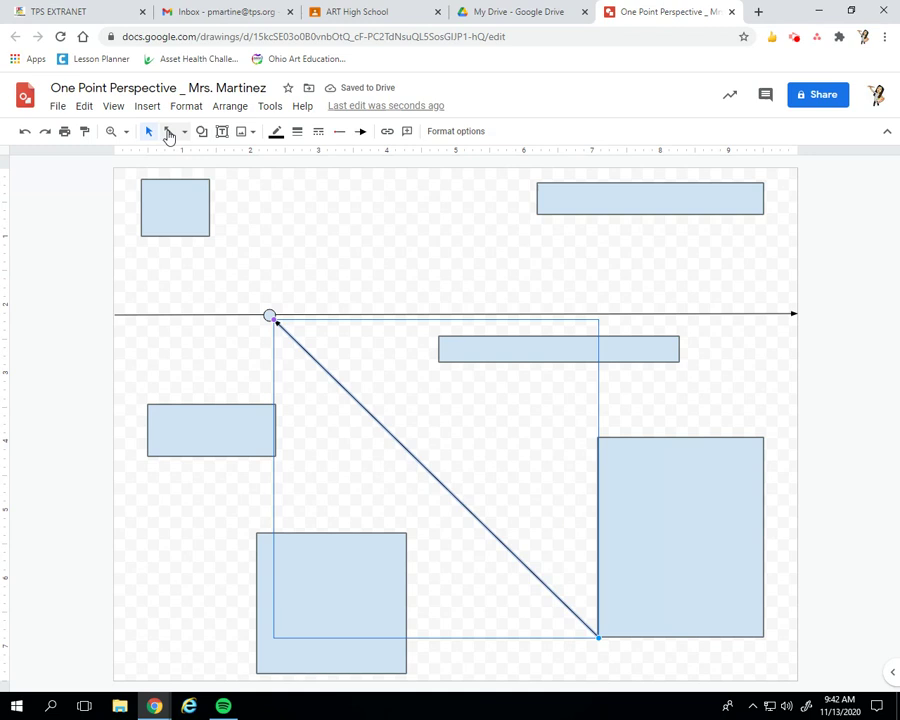
- Add perspective lines from the vanishing point to its top-left and top-right corners
{"action": "left_click", "coordinate": [171, 134]}
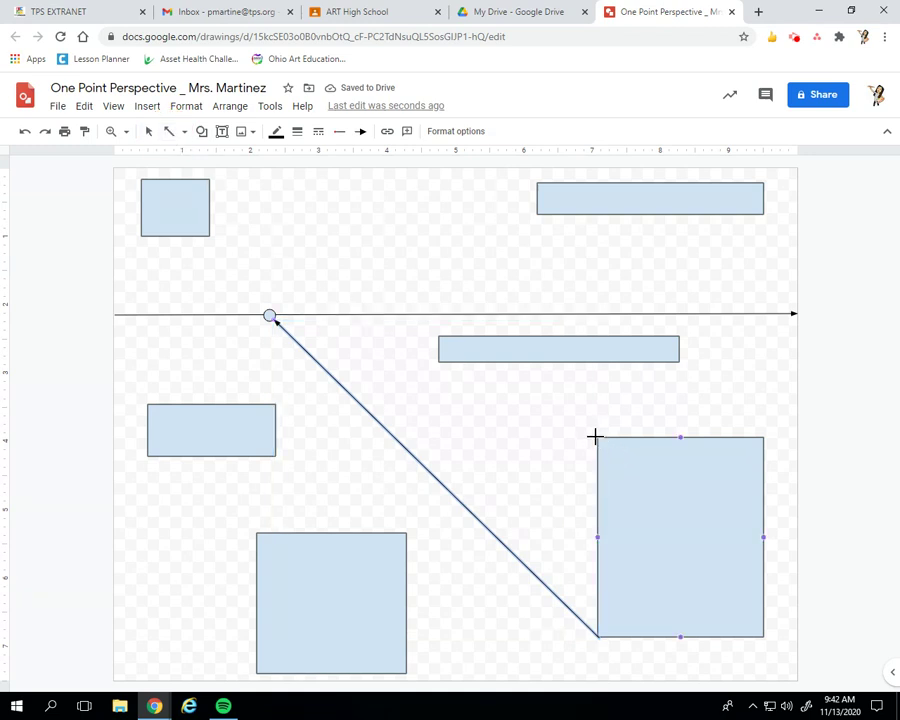
{"action": "left_click_drag", "start_coordinate": [597, 437], "coordinate": [276, 318]}
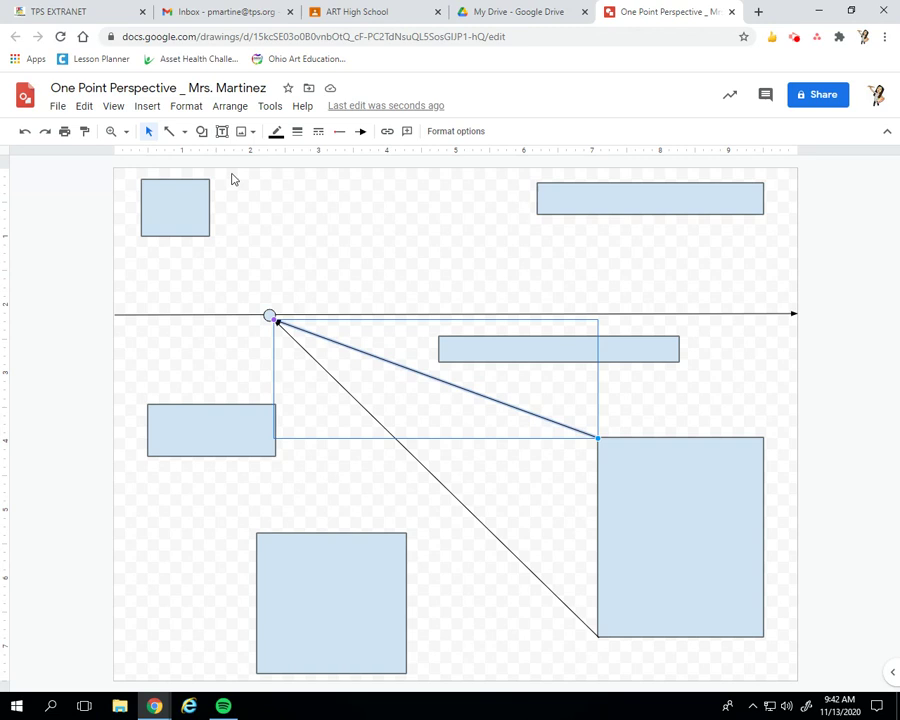
{"action": "left_click", "coordinate": [169, 133]}
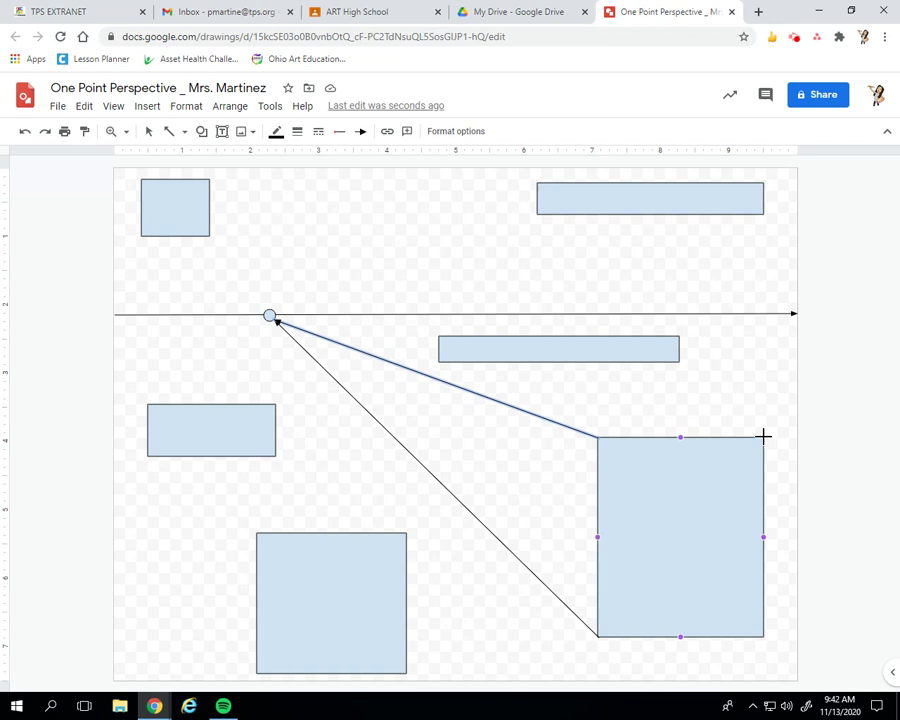
{"action": "mouse_move", "coordinate": [763, 436]}
{"action": "left_mouse_down"}
{"action": "mouse_move", "coordinate": [830, 502]}
{"action": "mouse_move", "coordinate": [683, 468]}
{"action": "mouse_move", "coordinate": [352, 325]}
{"action": "mouse_move", "coordinate": [272, 319]}
{"action": "left_mouse_up"}
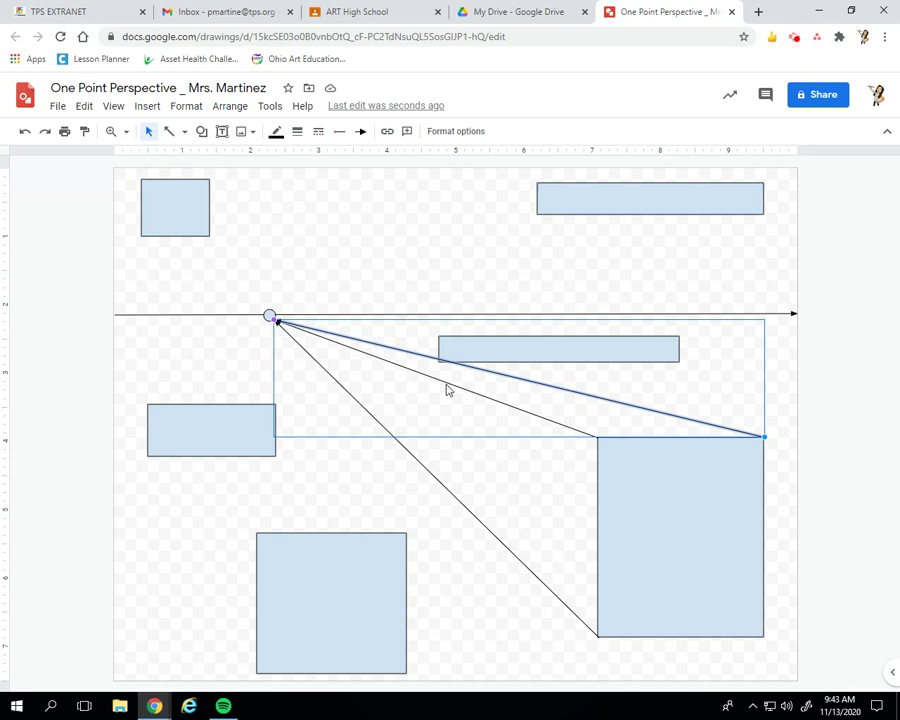
- Draw the box's vertical back edge and horizontal back top edge between the perspective lines
{"action": "left_click", "coordinate": [66, 382]}
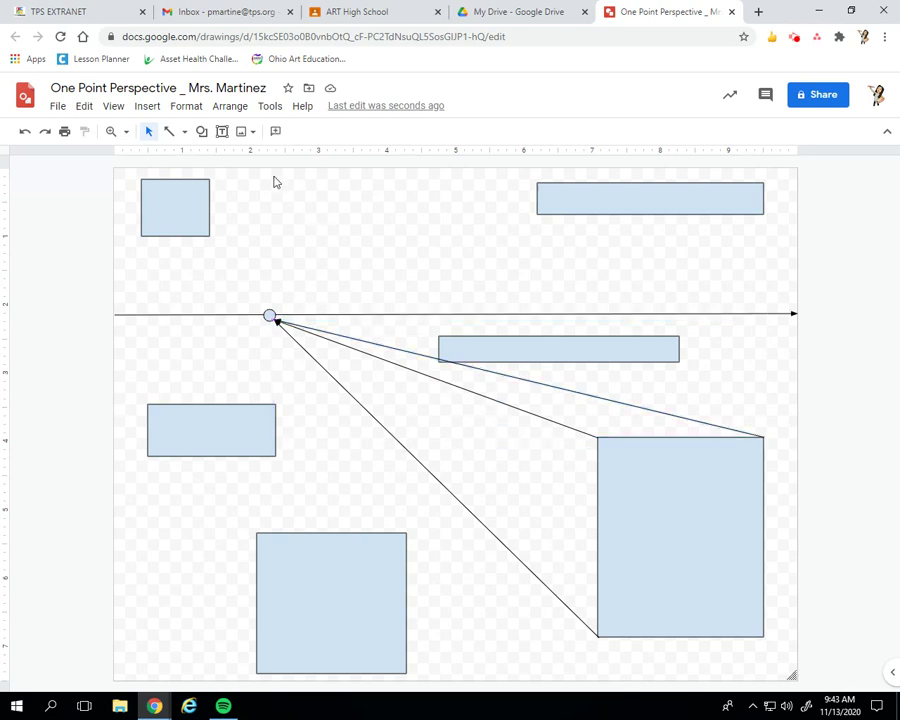
{"action": "left_click", "coordinate": [169, 131]}
{"action": "left_click_drag", "start_coordinate": [491, 399], "coordinate": [493, 532]}
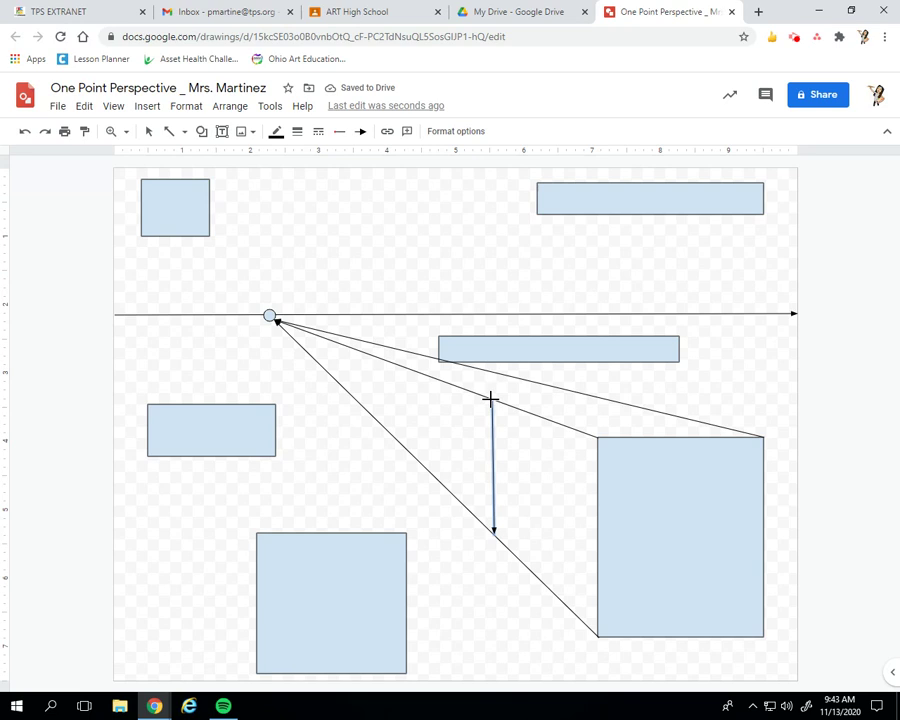
{"action": "left_click_drag", "start_coordinate": [491, 399], "coordinate": [601, 399]}
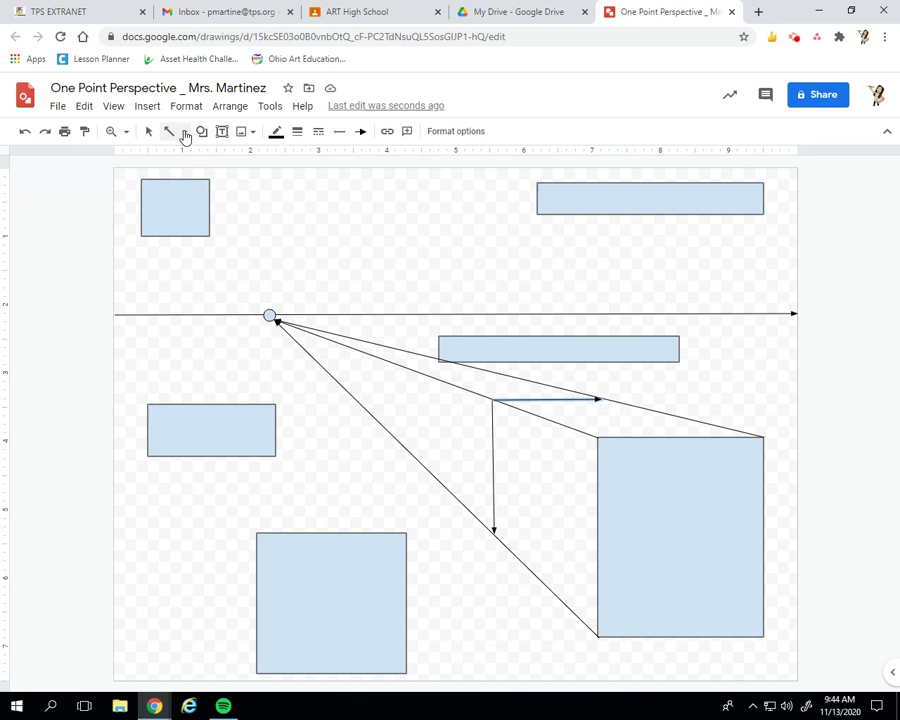
- Trace the box's left side face as a closed polyline through its four corners
{"action": "left_click", "coordinate": [185, 136]}
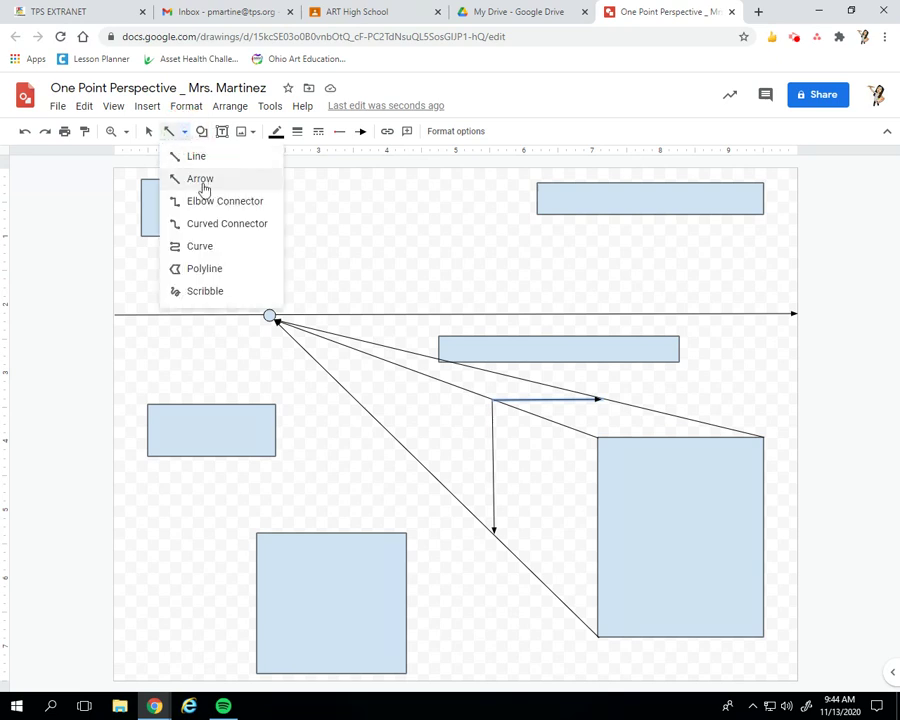
{"action": "left_click", "coordinate": [205, 269]}
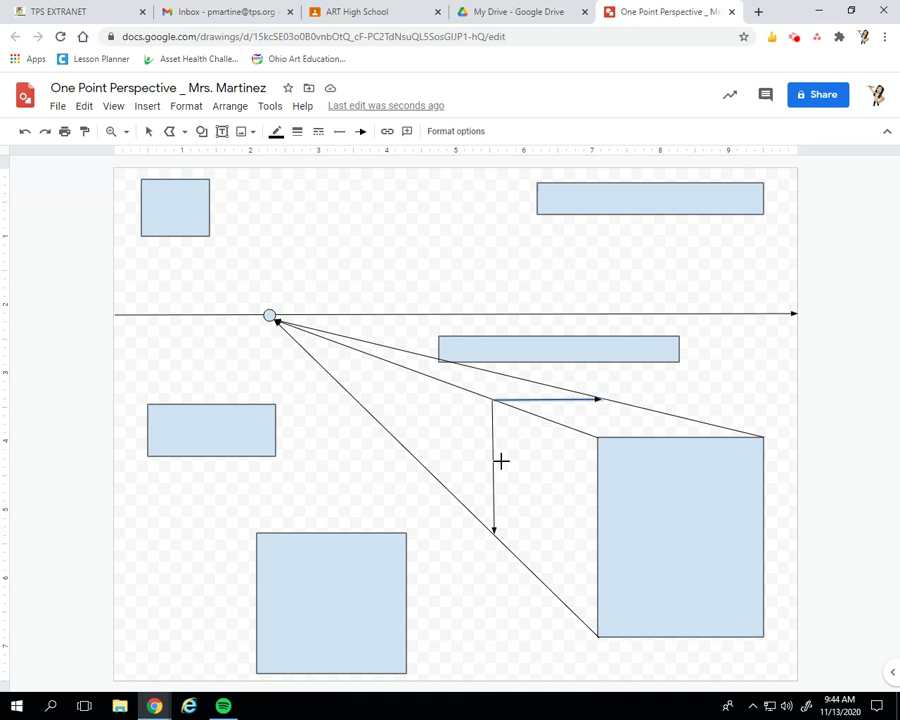
{"action": "left_click", "coordinate": [492, 400]}
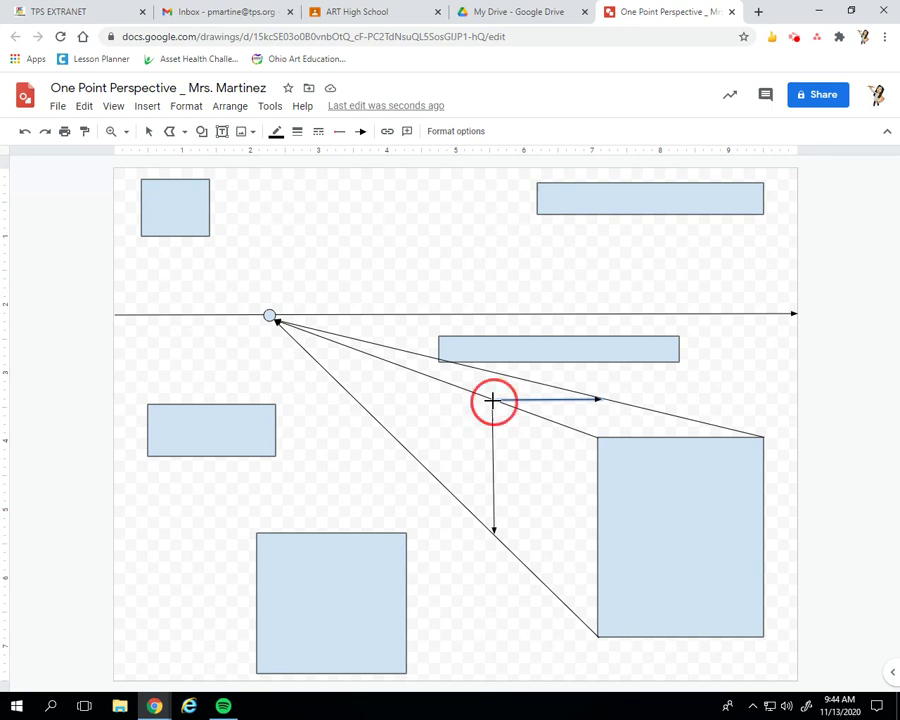
{"action": "left_click", "coordinate": [492, 536]}
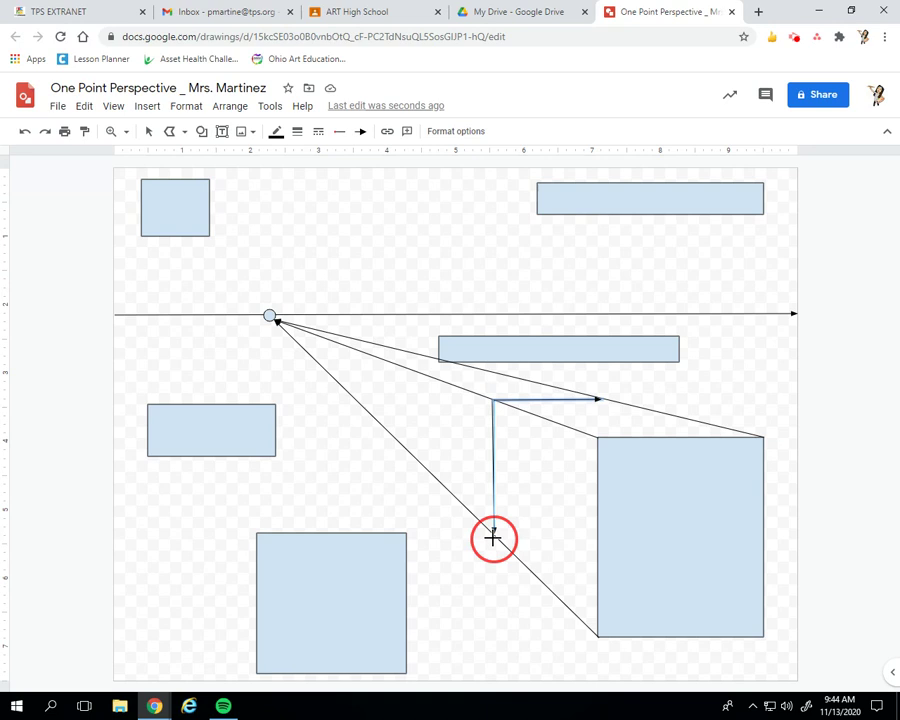
{"action": "left_click", "coordinate": [596, 636]}
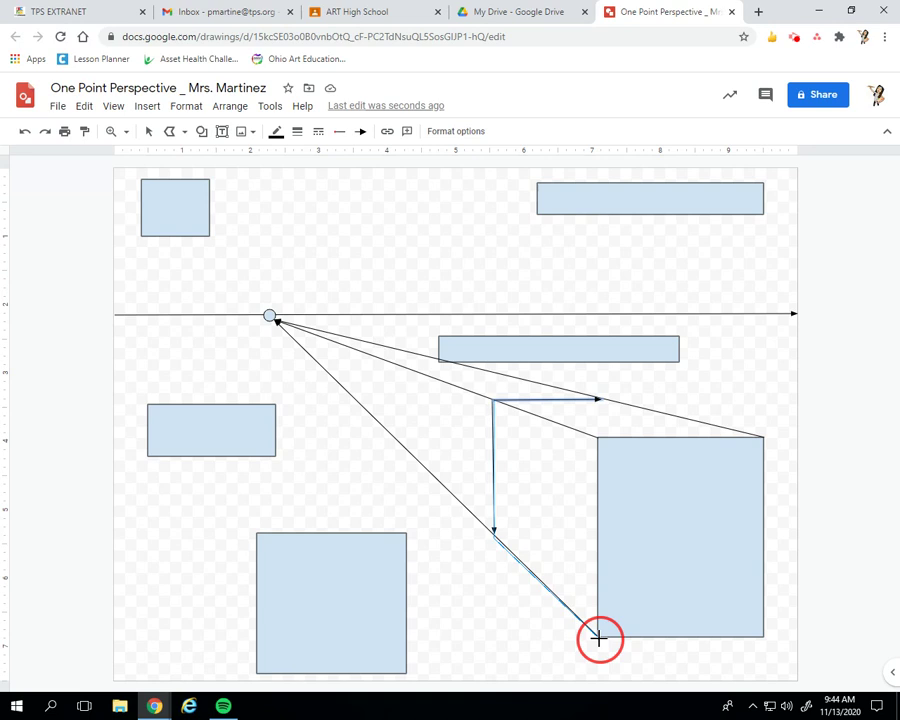
{"action": "left_click", "coordinate": [597, 437]}
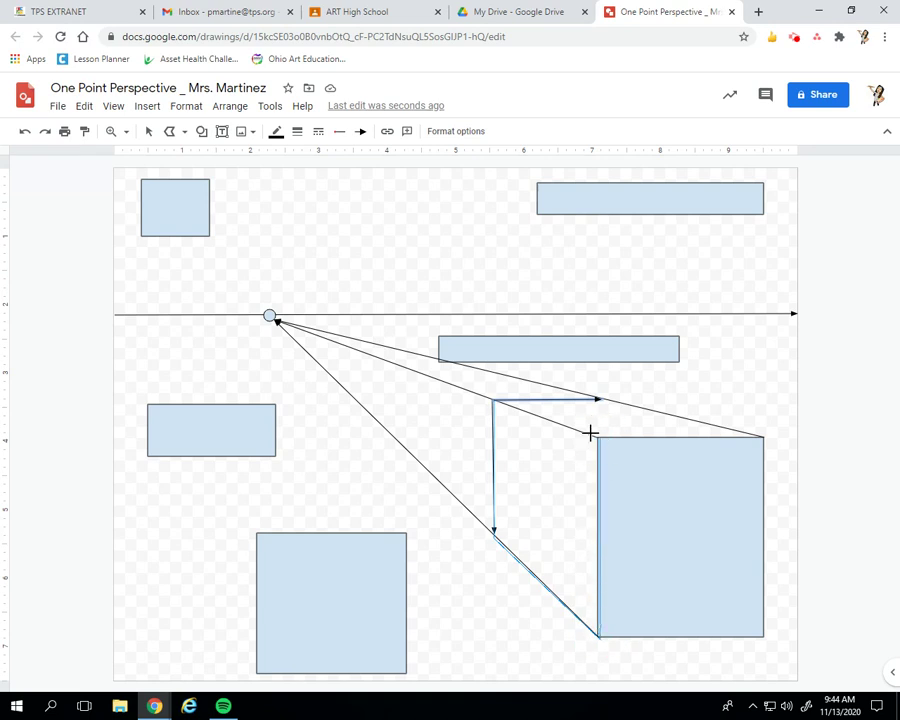
{"action": "left_click", "coordinate": [492, 400]}
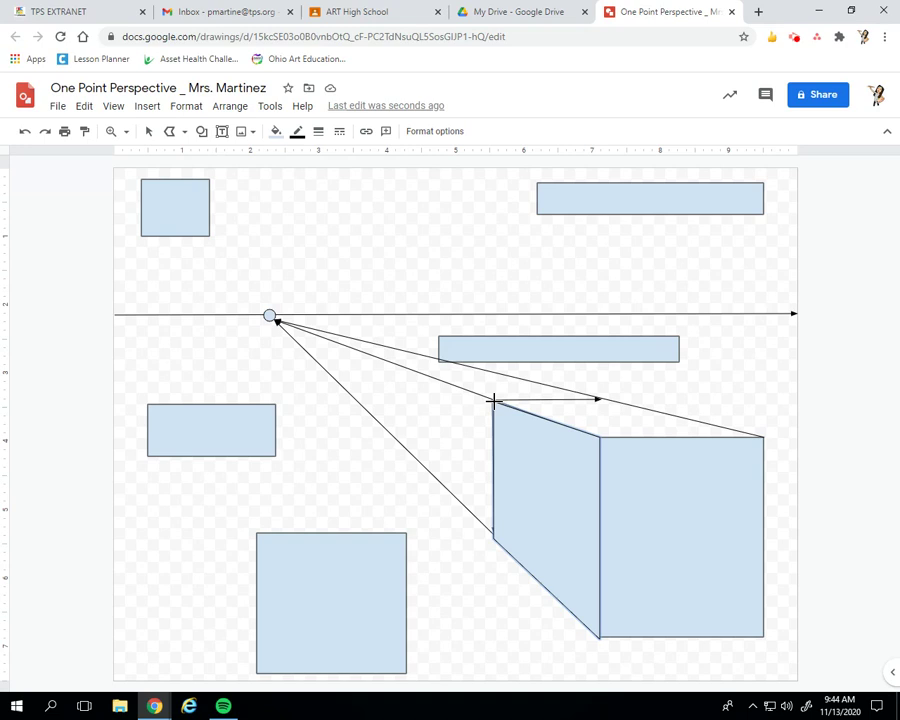
- Trace the box's top face as a closed polyline along the back edge
{"action": "mouse_move", "coordinate": [493, 400]}
{"action": "left_mouse_down"}
{"action": "mouse_move", "coordinate": [620, 396]}
{"action": "mouse_move", "coordinate": [602, 397]}
{"action": "mouse_move", "coordinate": [763, 436]}
{"action": "left_mouse_up"}
{"action": "left_click", "coordinate": [603, 437]}
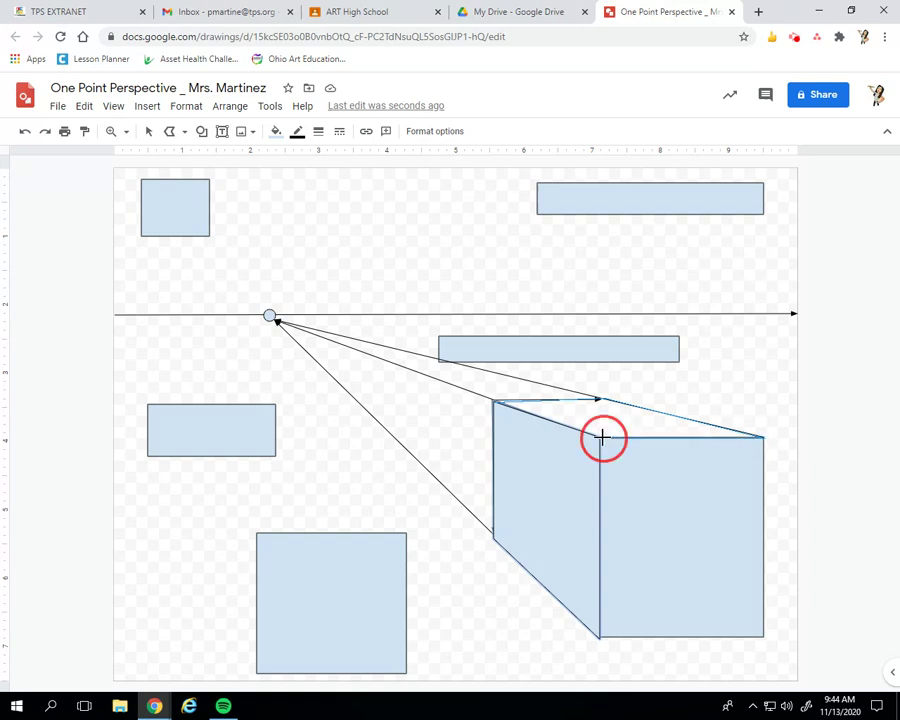
{"action": "left_click_drag", "start_coordinate": [603, 437], "coordinate": [494, 401]}
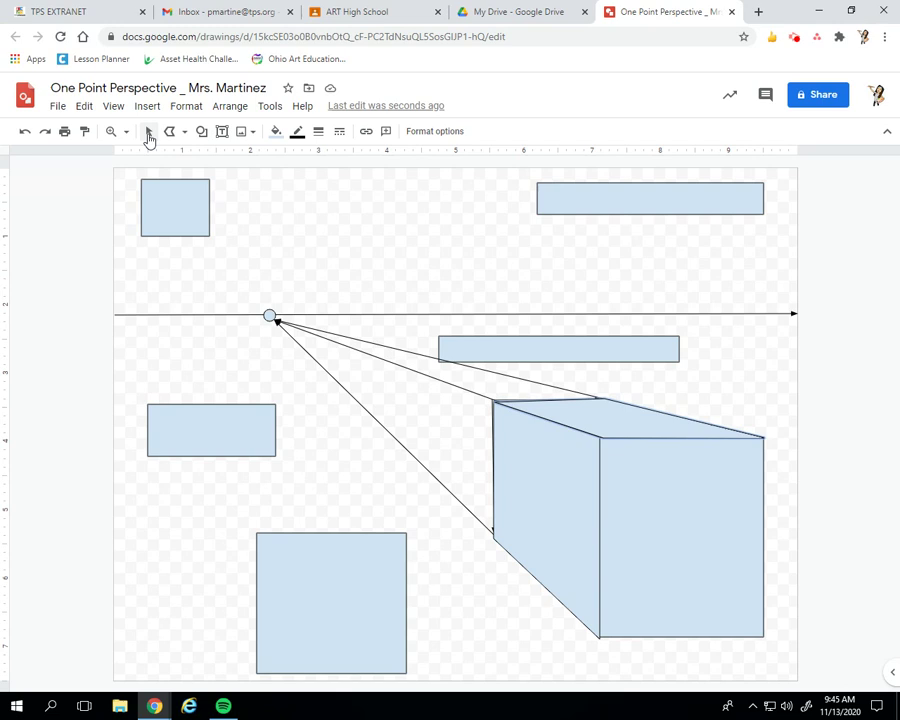
- Delete the three perspective lines and, by mistake, the box's top face
{"action": "left_click", "coordinate": [149, 136]}
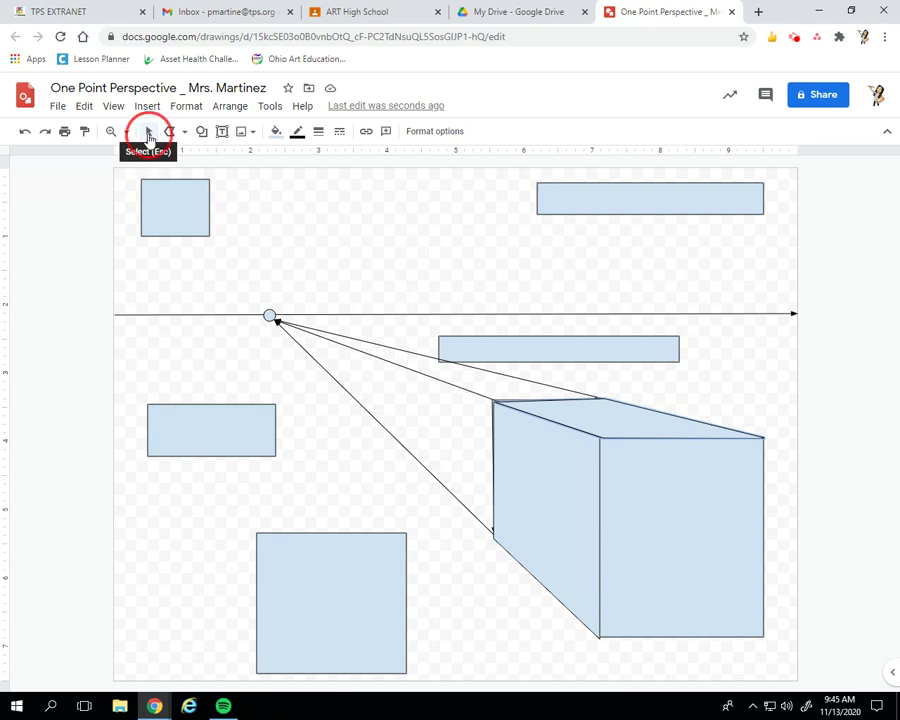
{"action": "left_click", "coordinate": [357, 397]}
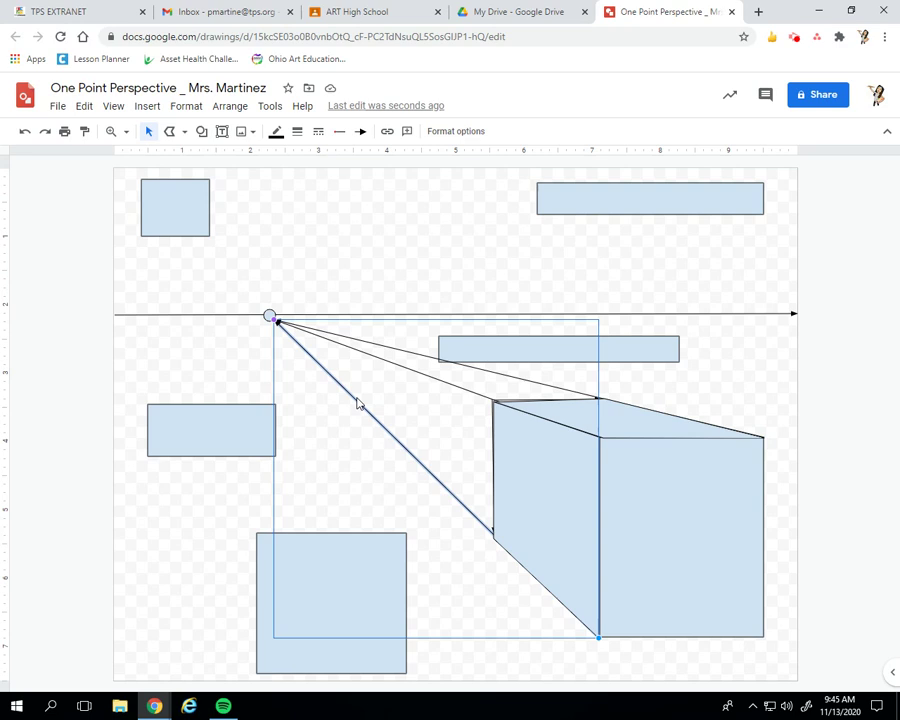
{"action": "key", "text": "Delete"}
{"action": "left_click", "coordinate": [416, 373]}
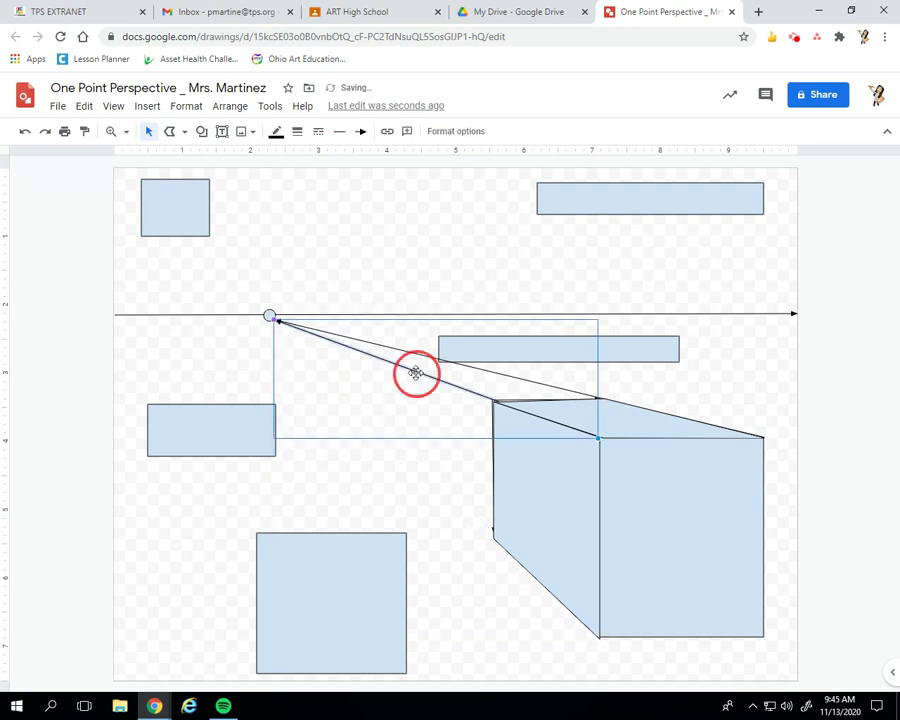
{"action": "key", "text": "Delete"}
{"action": "left_click", "coordinate": [396, 352]}
{"action": "key", "text": "Delete"}
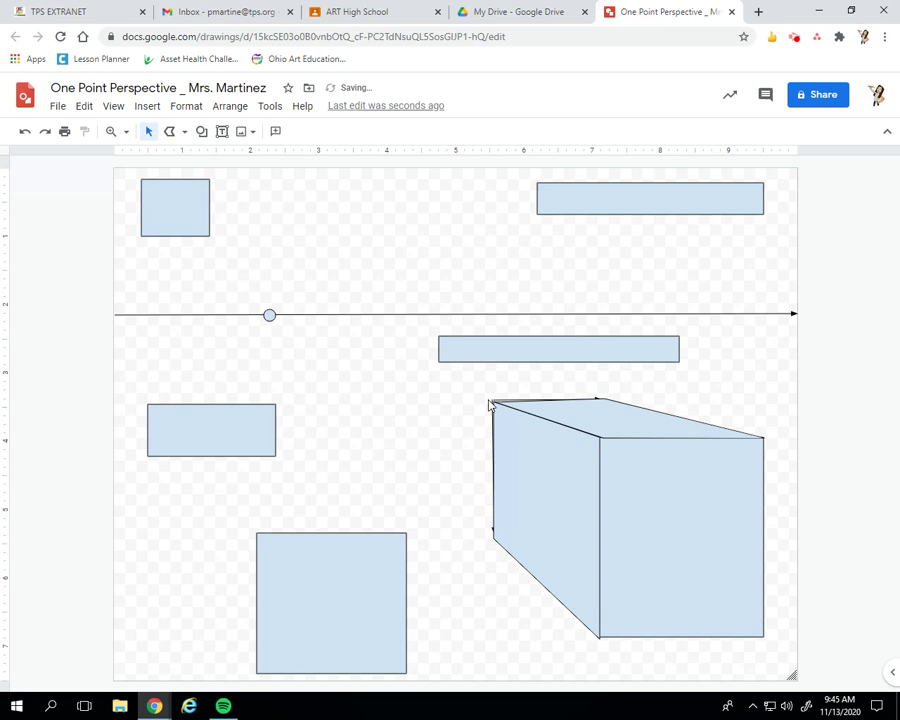
{"action": "left_click", "coordinate": [493, 398]}
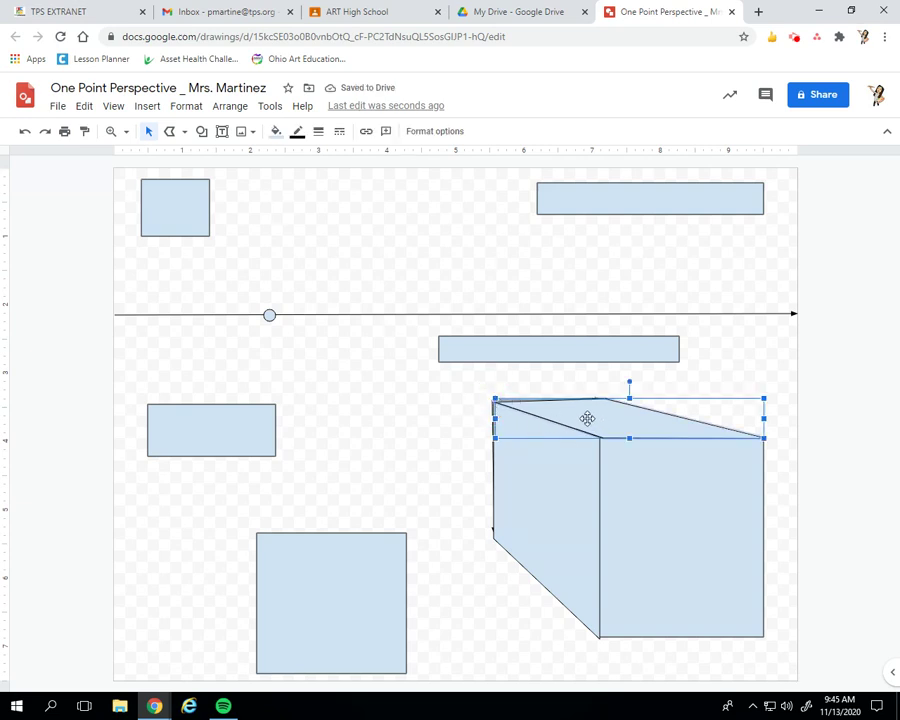
{"action": "key", "text": "Delete"}
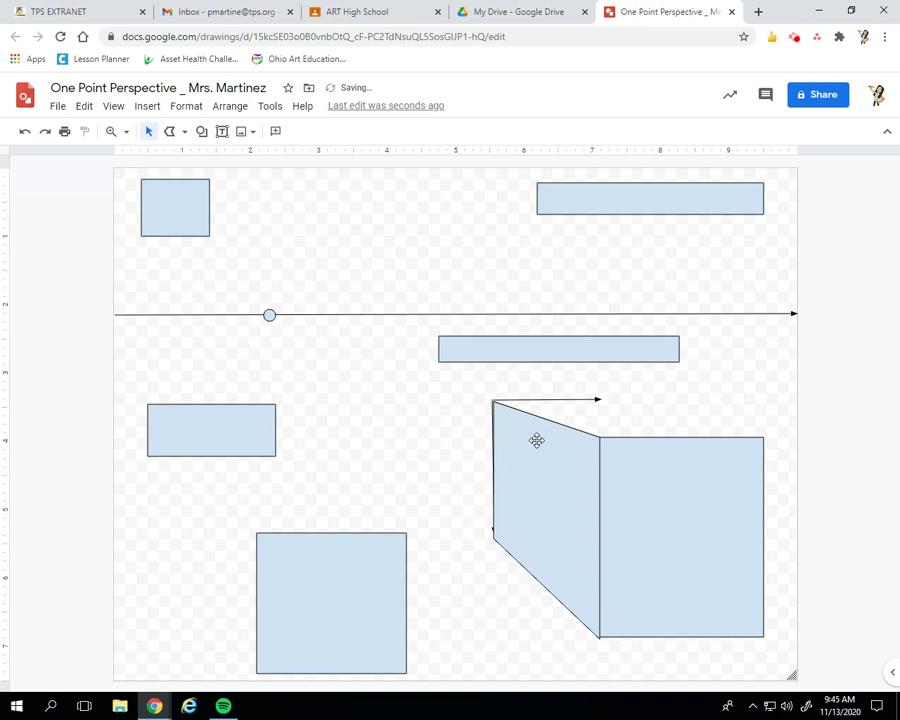
- Undo to restore the top face, then delete the stray top-left and left-edge lines
{"action": "left_click", "coordinate": [22, 130]}
{"action": "left_click", "coordinate": [477, 427]}
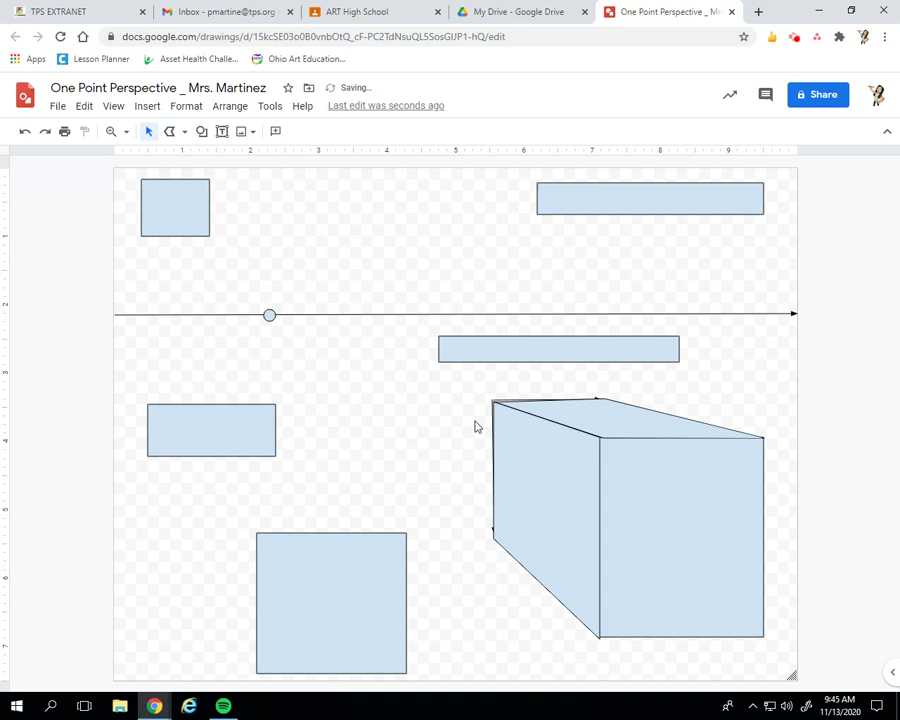
{"action": "left_click", "coordinate": [493, 400]}
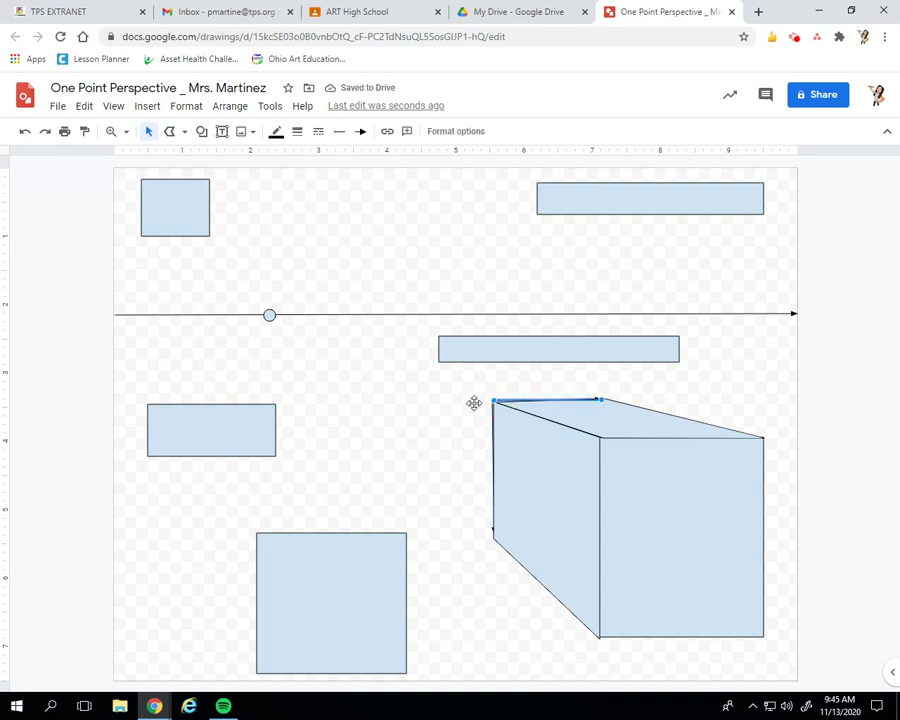
{"action": "key", "text": "Delete"}
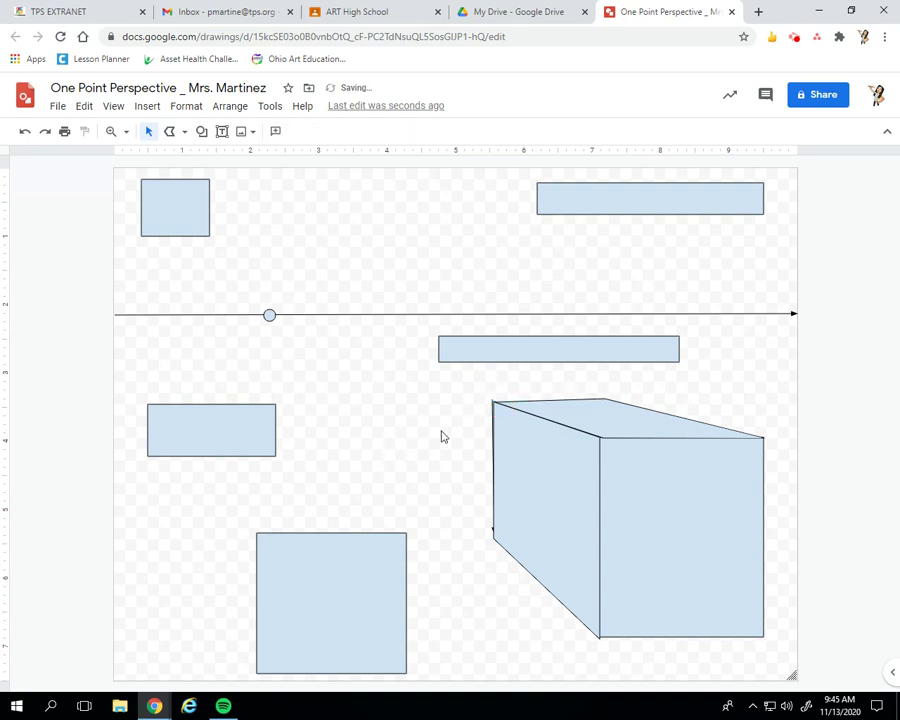
{"action": "left_click", "coordinate": [490, 400]}
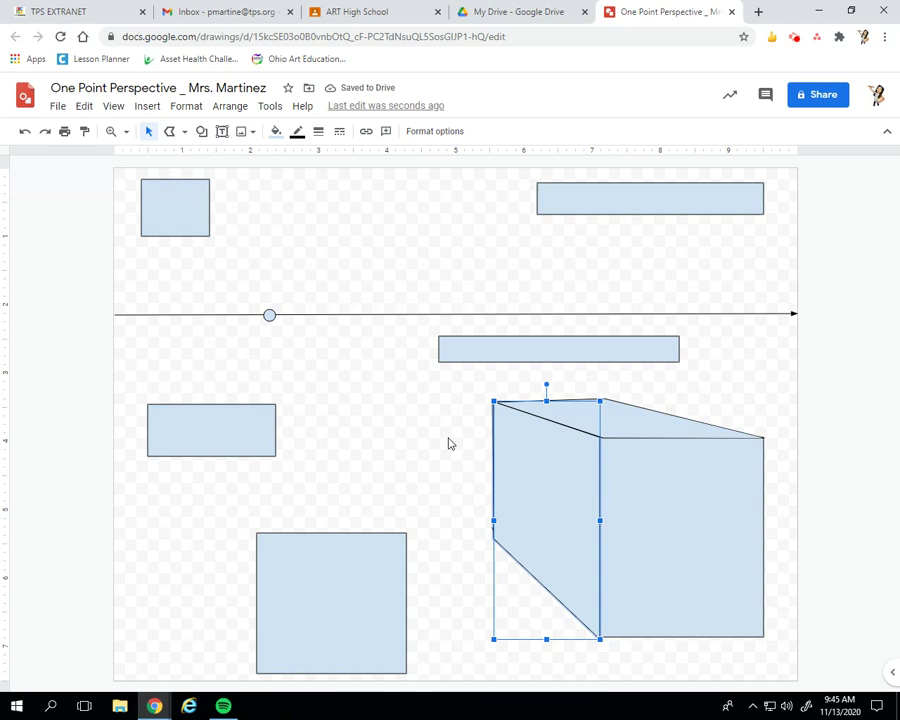
{"action": "left_click", "coordinate": [479, 401]}
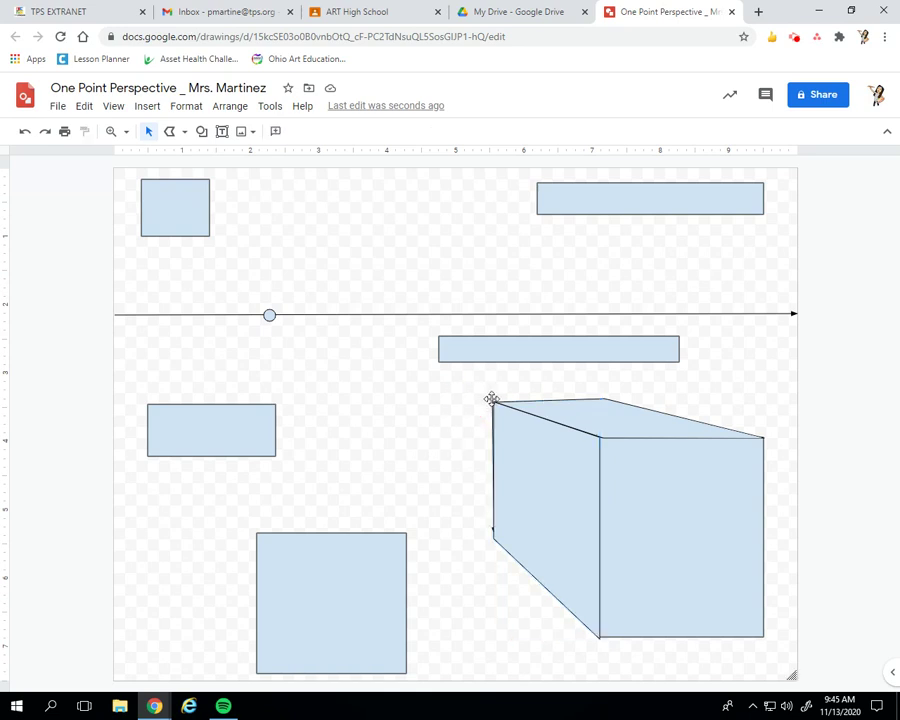
{"action": "left_click", "coordinate": [491, 397]}
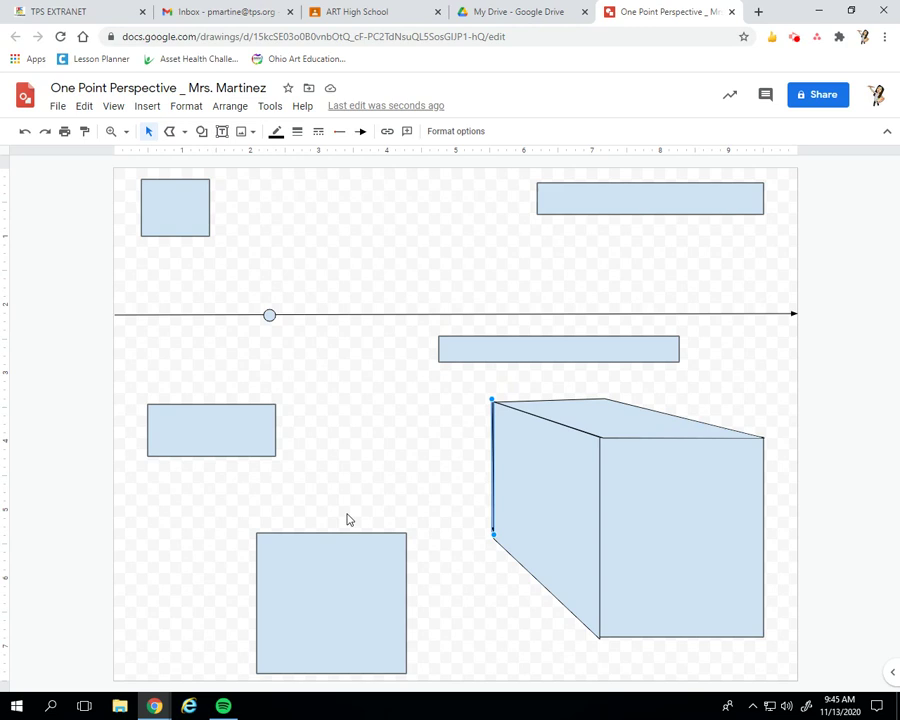
{"action": "key", "text": "Delete"}
- Fill the cube's side and top faces with the orange gradient
{"action": "left_click", "coordinate": [576, 510]}
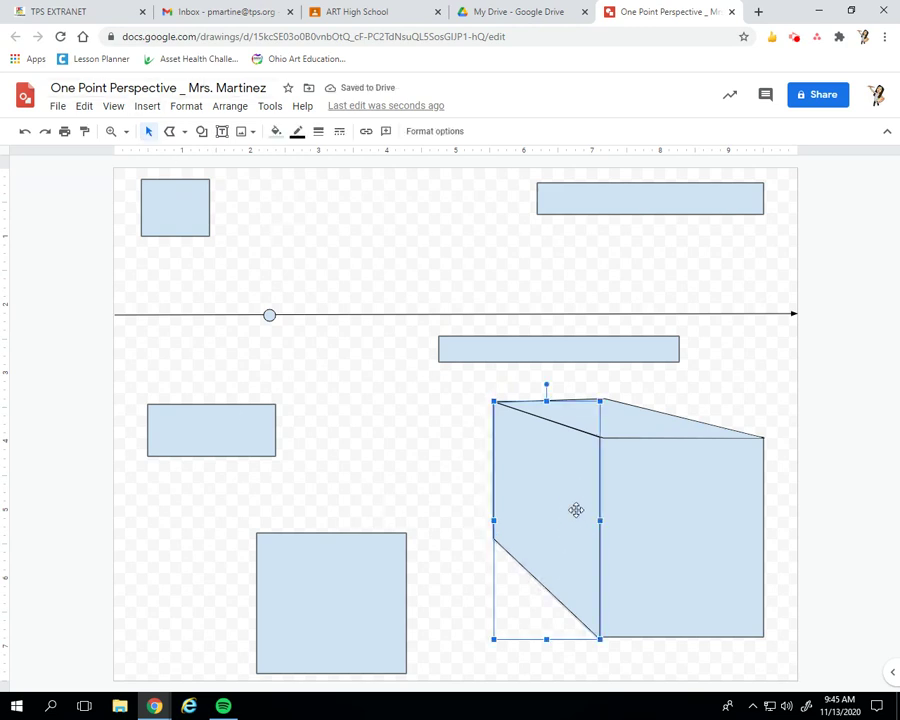
{"action": "left_click", "coordinate": [283, 138]}
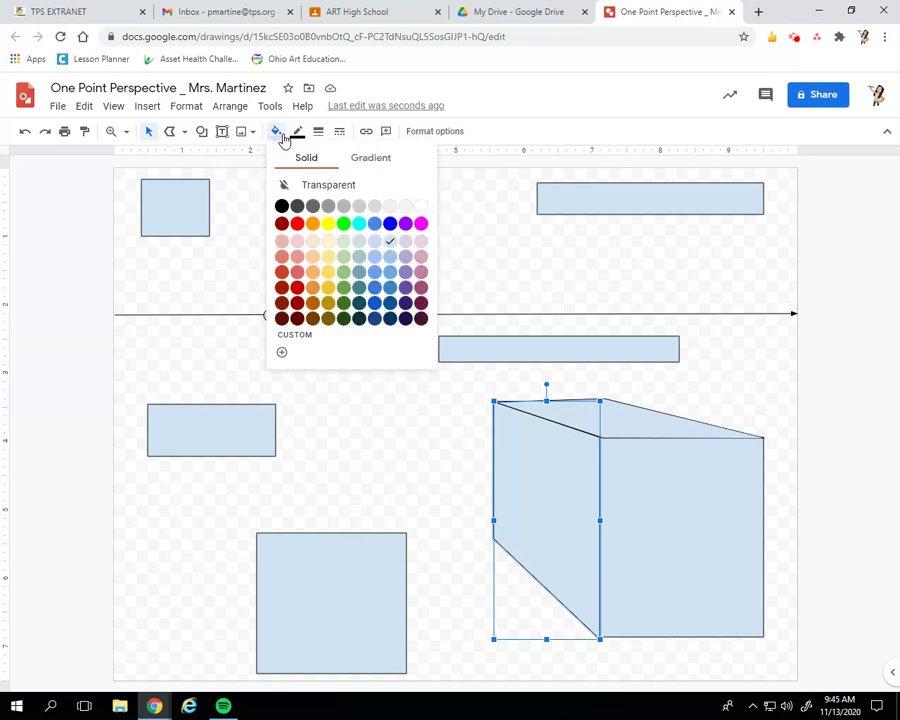
{"action": "left_click", "coordinate": [364, 160]}
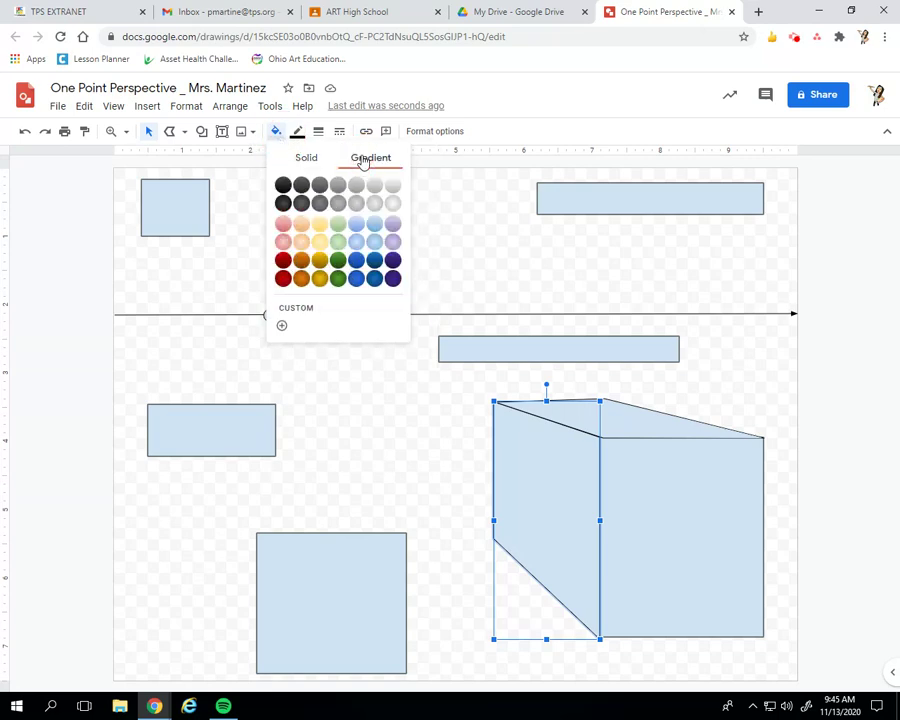
{"action": "left_click", "coordinate": [301, 279]}
{"action": "left_click", "coordinate": [683, 426]}
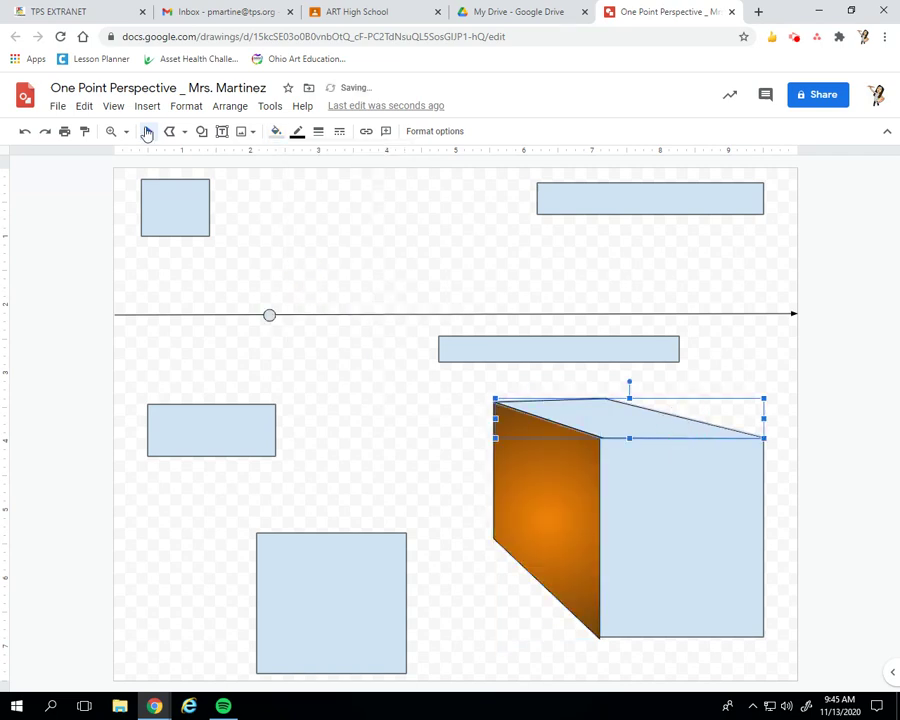
{"action": "left_click", "coordinate": [275, 133]}
{"action": "left_click", "coordinate": [365, 158]}
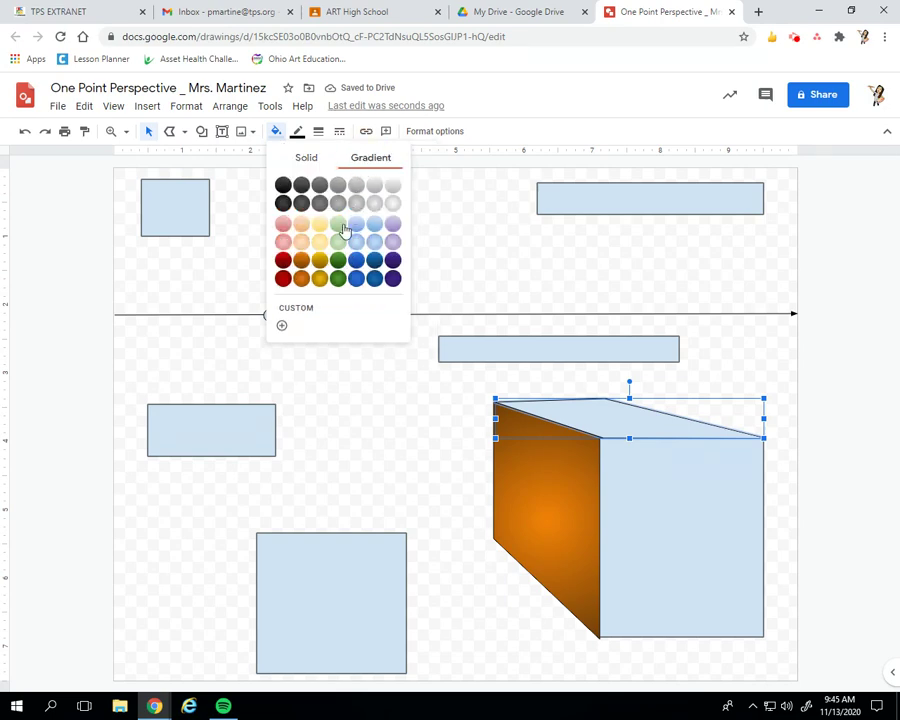
{"action": "left_click", "coordinate": [301, 279]}
- Fill the cube's front face with the same orange gradient
{"action": "left_click", "coordinate": [707, 546]}
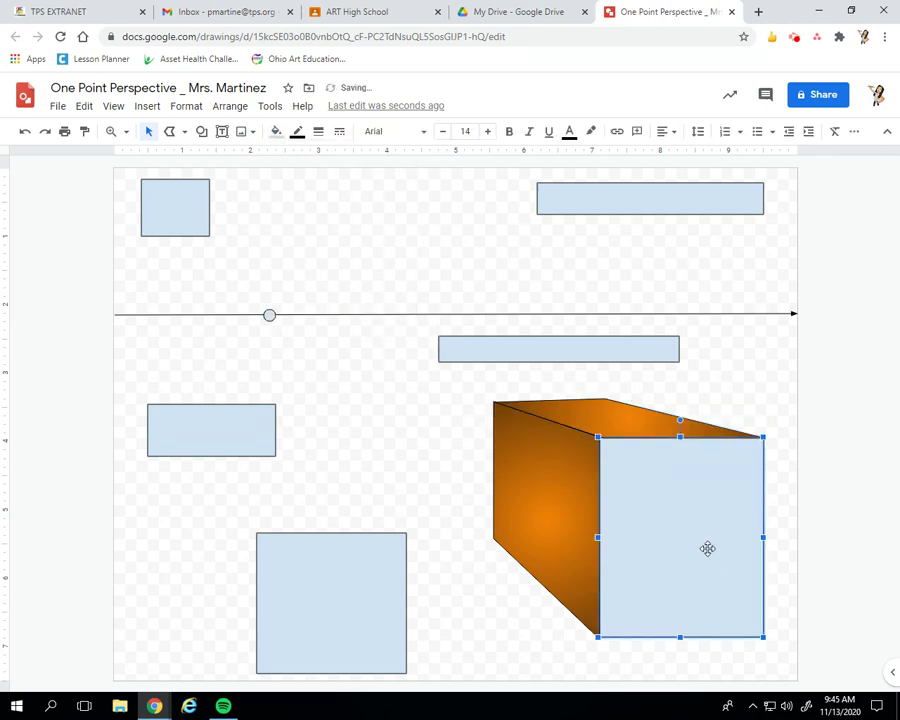
{"action": "left_click", "coordinate": [284, 135]}
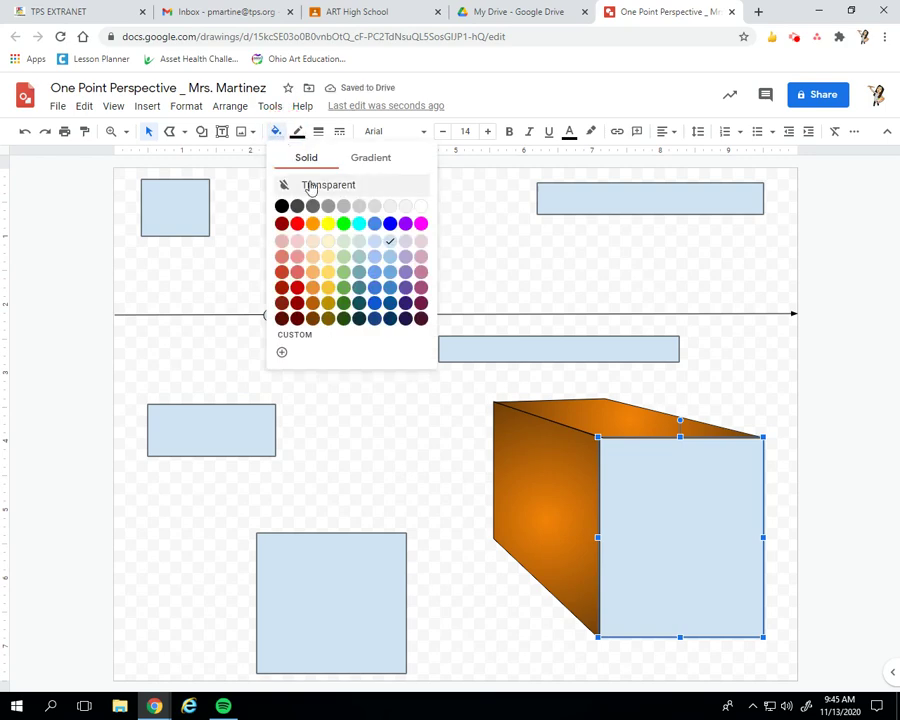
{"action": "left_click", "coordinate": [377, 159]}
{"action": "left_click", "coordinate": [301, 280]}
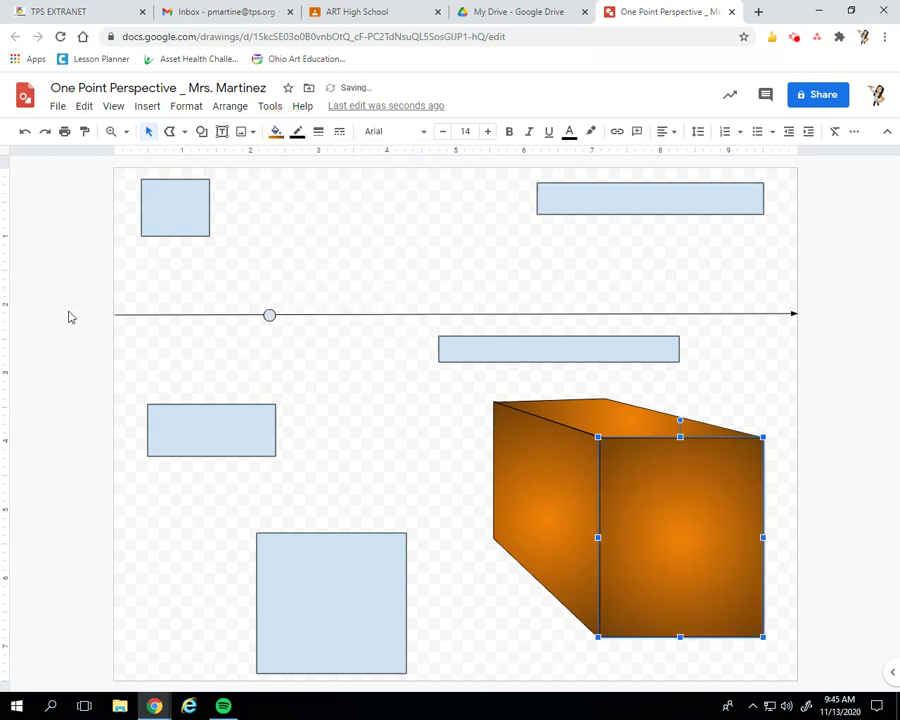
{"action": "left_click", "coordinate": [42, 387]}
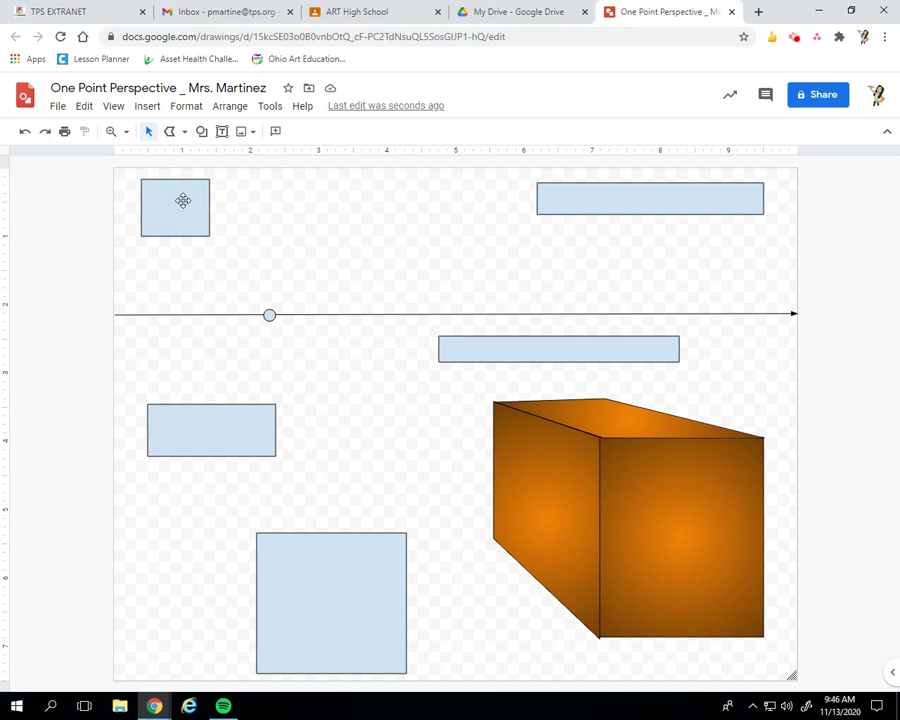
- Draw arrow lines from the small rectangle's top-right, bottom-right and bottom-left corners to the vanishing point, plus a back edge
{"action": "left_click", "coordinate": [186, 135]}
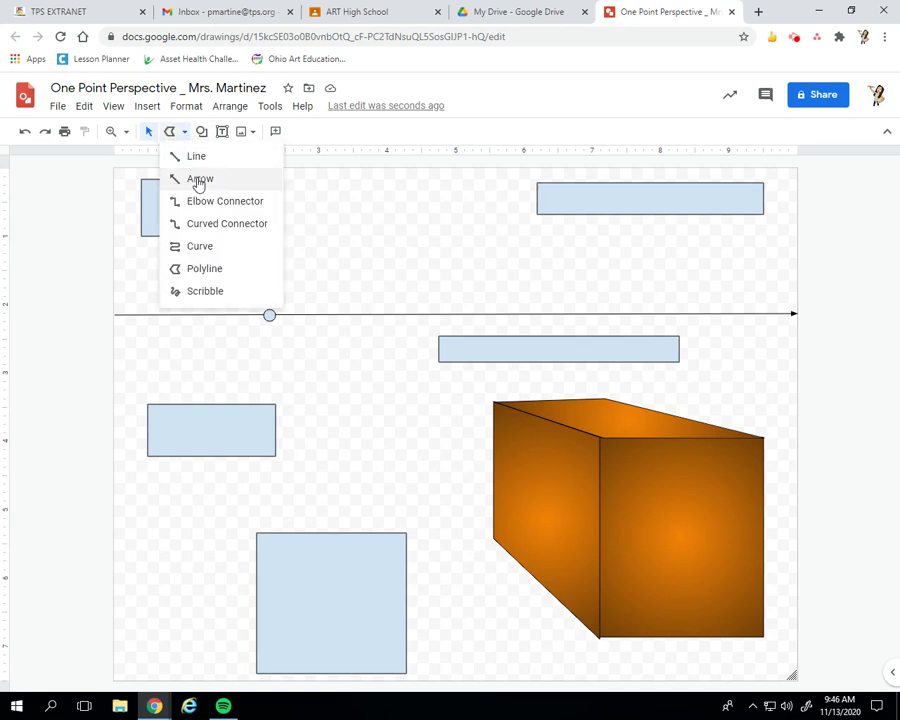
{"action": "left_click", "coordinate": [199, 181]}
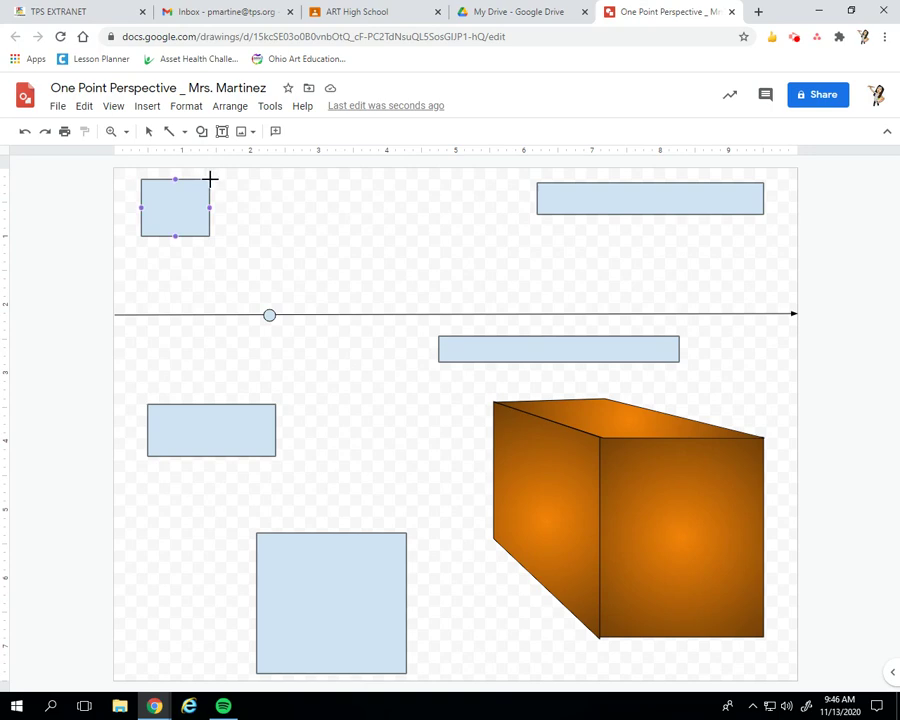
{"action": "left_click_drag", "start_coordinate": [210, 179], "coordinate": [269, 314]}
{"action": "left_click_drag", "start_coordinate": [210, 236], "coordinate": [269, 314]}
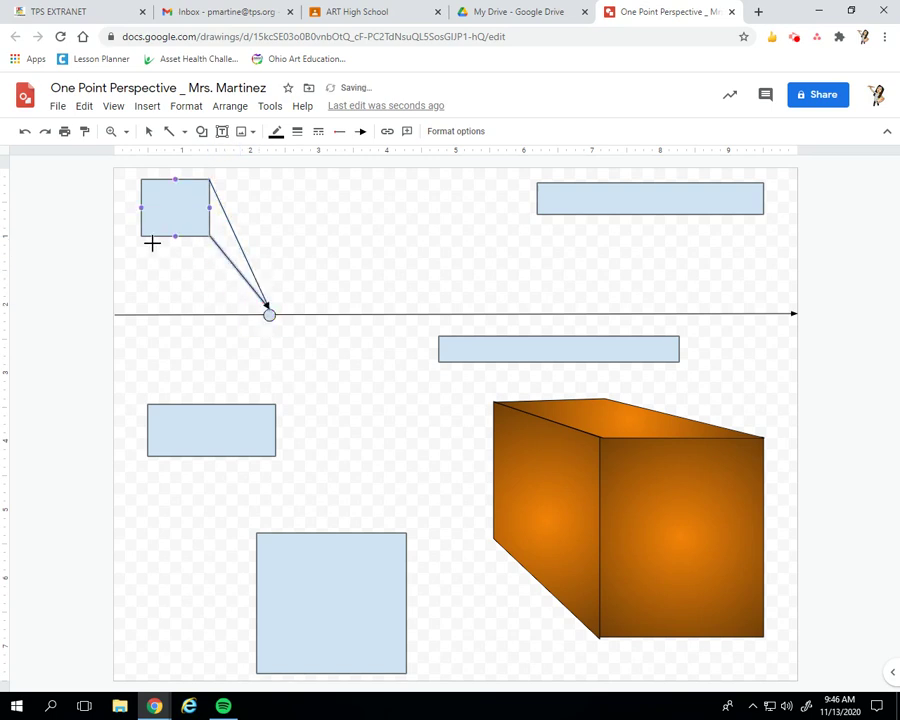
{"action": "left_click_drag", "start_coordinate": [140, 237], "coordinate": [269, 314]}
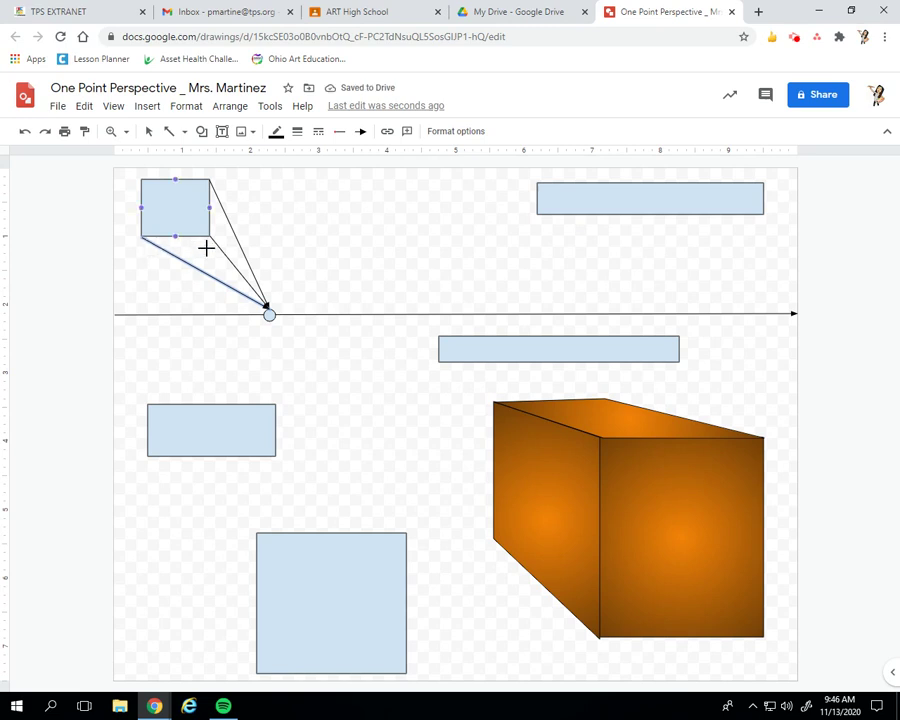
{"action": "mouse_move", "coordinate": [230, 225]}
{"action": "left_mouse_down"}
{"action": "mouse_move", "coordinate": [233, 257]}
{"action": "mouse_move", "coordinate": [184, 261]}
{"action": "left_mouse_up"}
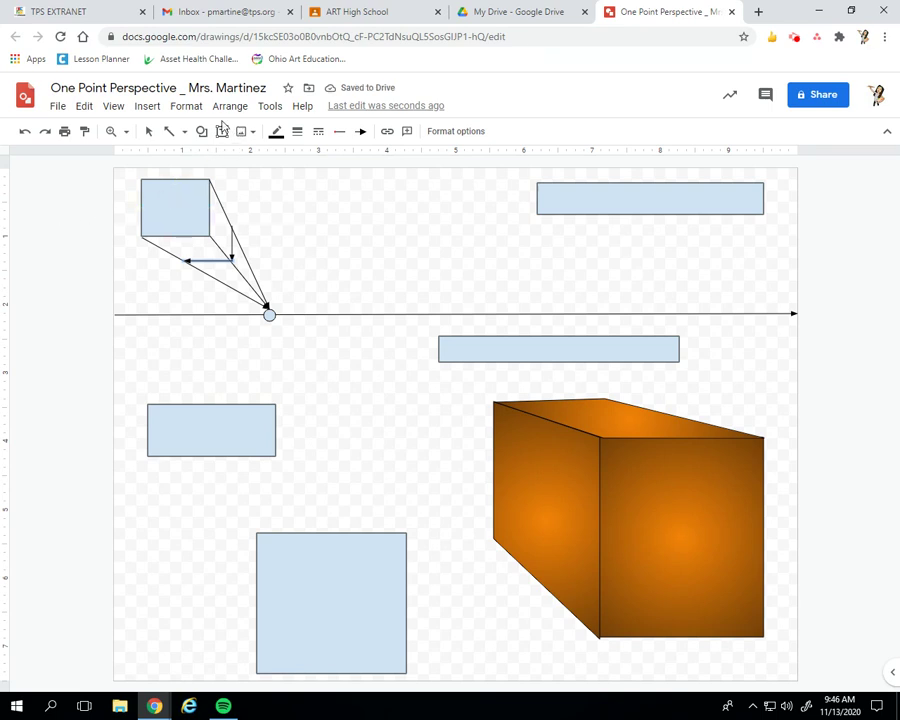
- Draw a closed polyline for the box's right-side face from the rectangle's top-right corner
{"action": "left_click", "coordinate": [185, 136]}
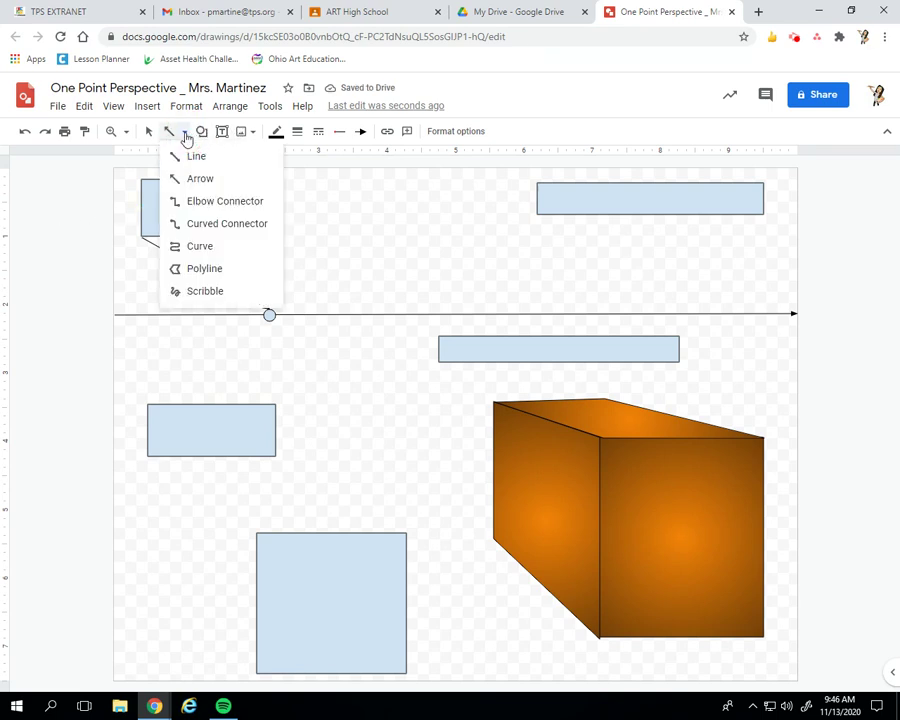
{"action": "left_click", "coordinate": [203, 269]}
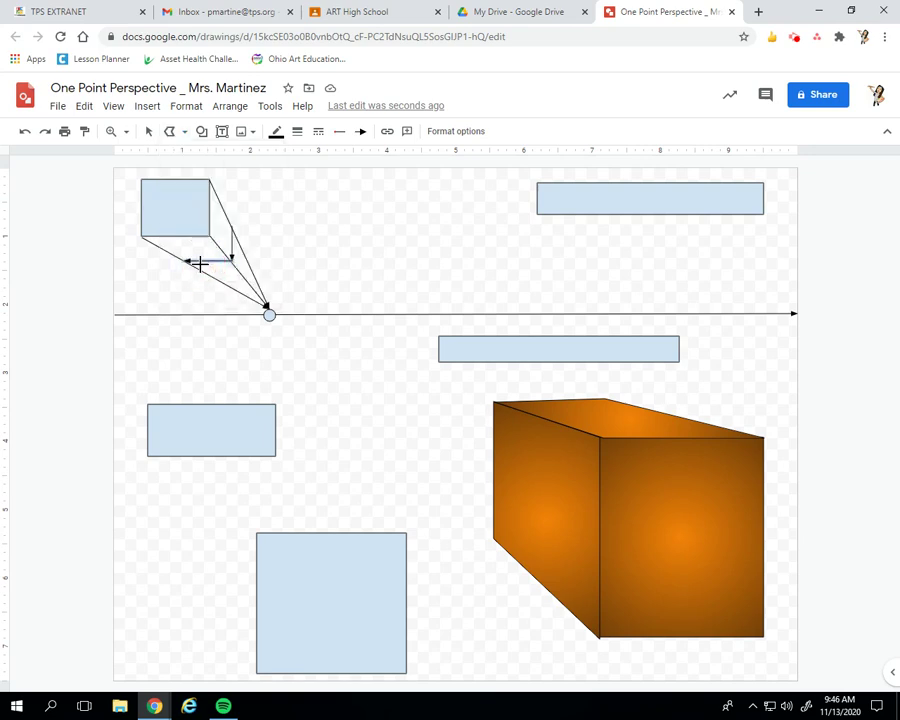
{"action": "left_click", "coordinate": [210, 178]}
{"action": "left_click", "coordinate": [232, 230]}
{"action": "left_click", "coordinate": [232, 260]}
{"action": "left_click", "coordinate": [210, 179]}
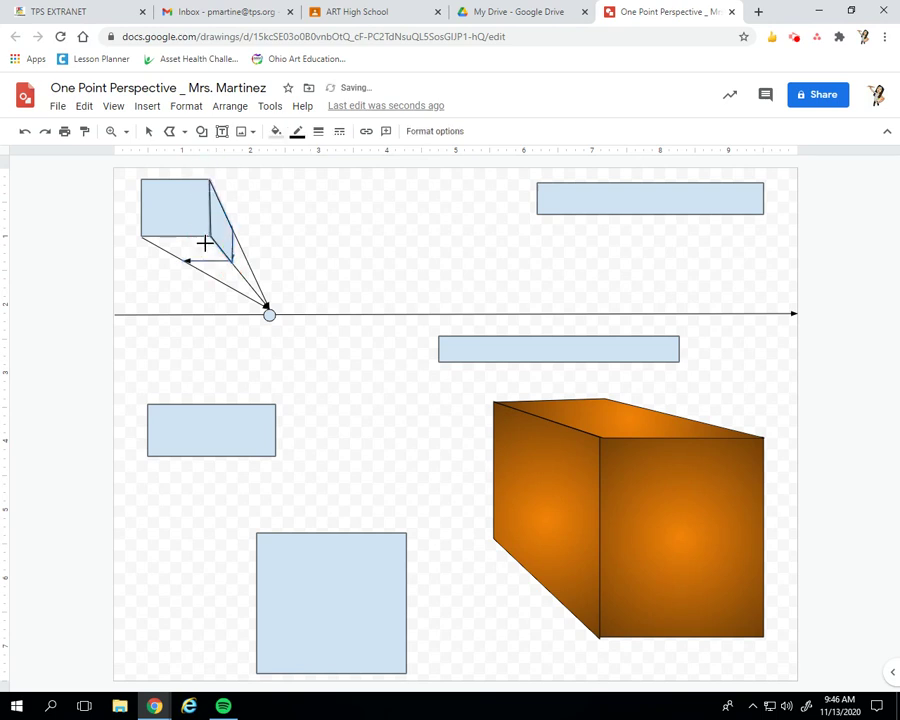
- Draw a closed polyline for the box's bottom face from the rectangle's bottom-left corner
{"action": "left_click", "coordinate": [140, 236]}
{"action": "left_click", "coordinate": [209, 236]}
{"action": "left_click", "coordinate": [232, 259]}
{"action": "double_click", "coordinate": [185, 264]}
{"action": "left_click", "coordinate": [142, 236]}
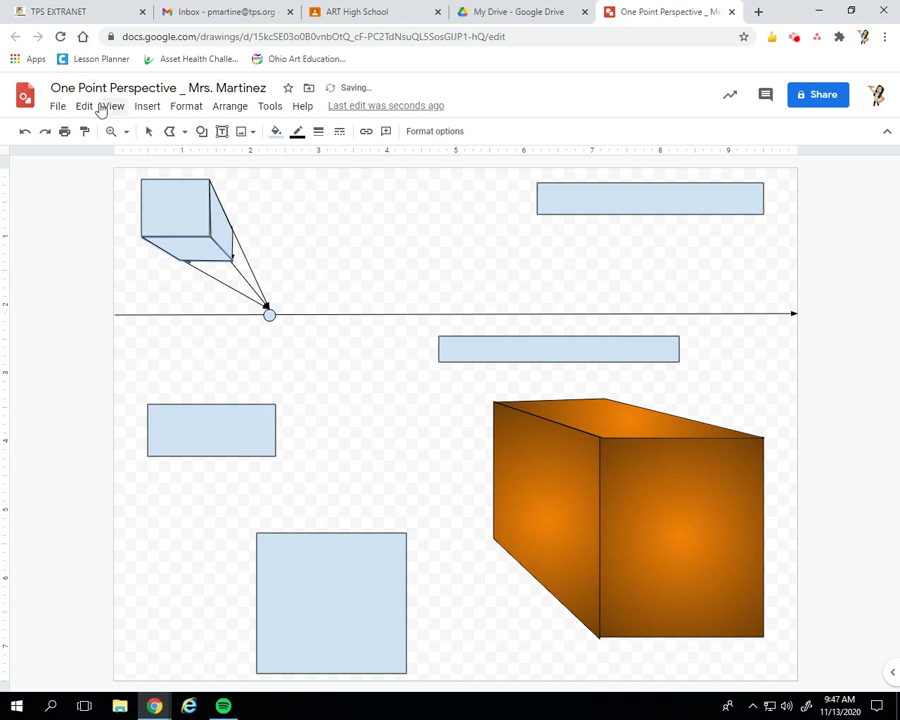
{"action": "left_click", "coordinate": [150, 133]}
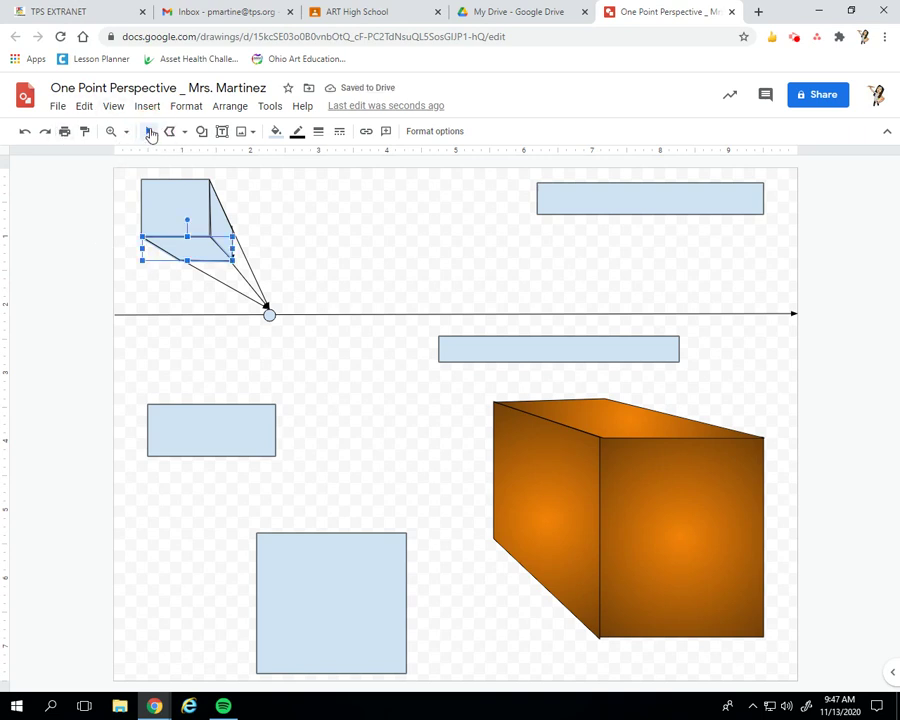
{"action": "left_click", "coordinate": [251, 267]}
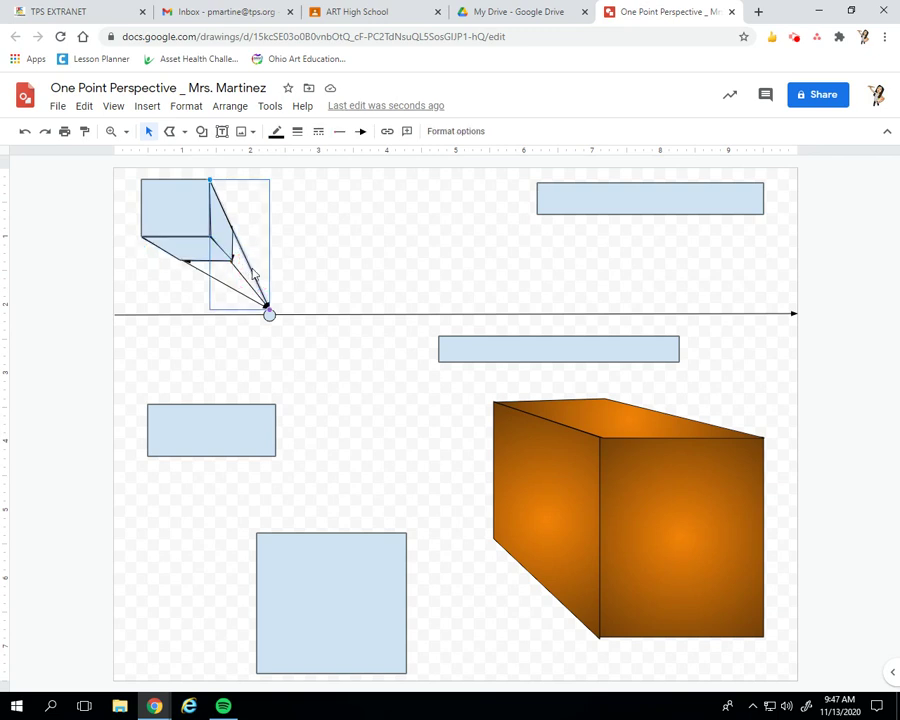
{"action": "key", "text": "Delete"}
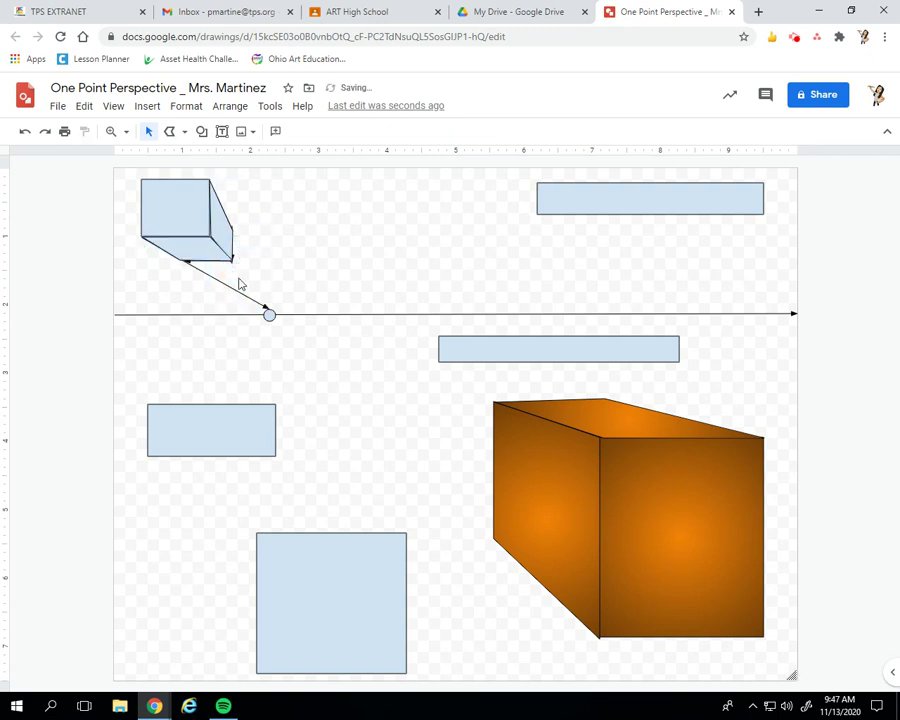
{"action": "left_click", "coordinate": [225, 283]}
{"action": "key", "text": "Delete"}
{"action": "left_click", "coordinate": [187, 261]}
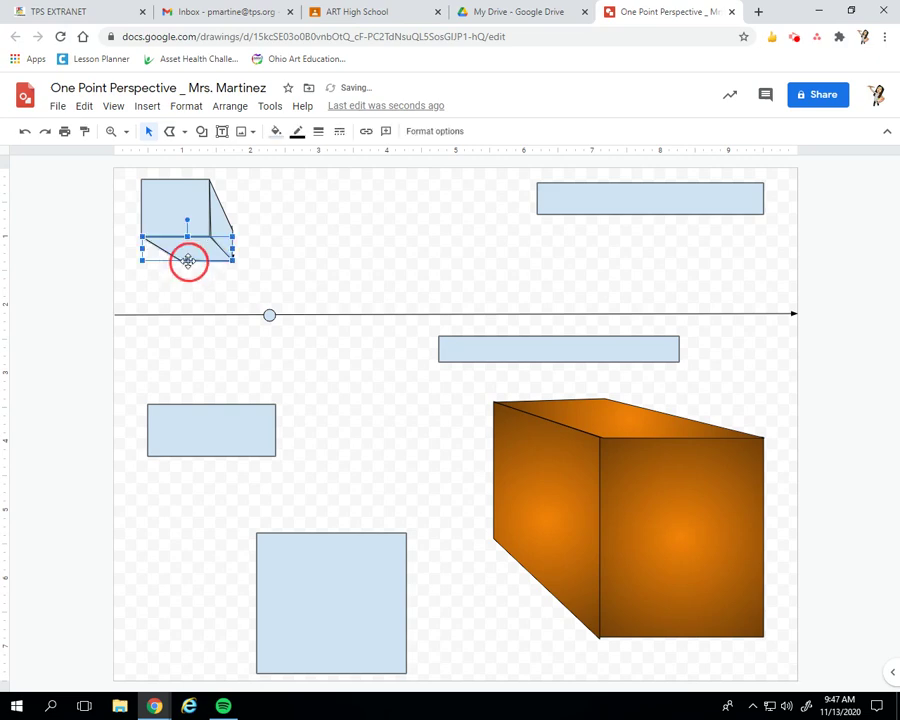
{"action": "left_click", "coordinate": [188, 264]}
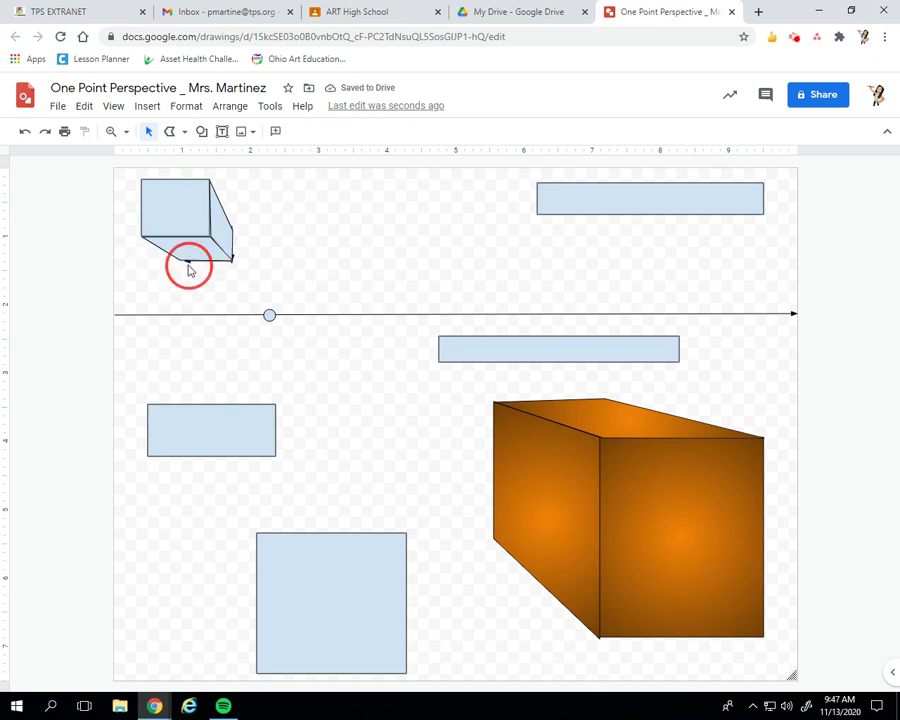
{"action": "left_click", "coordinate": [233, 252]}
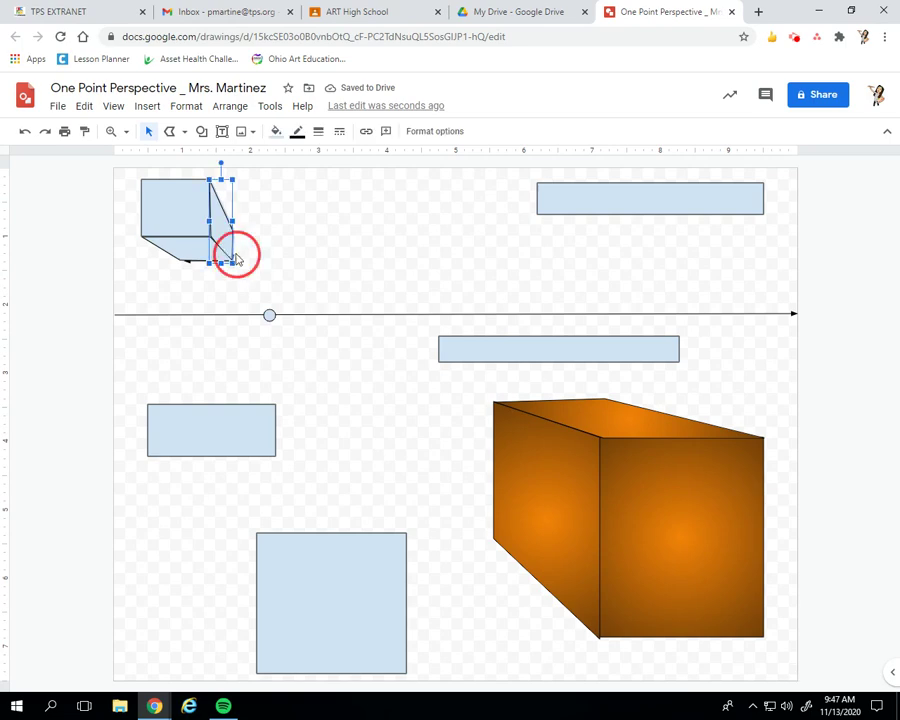
{"action": "left_click", "coordinate": [237, 254]}
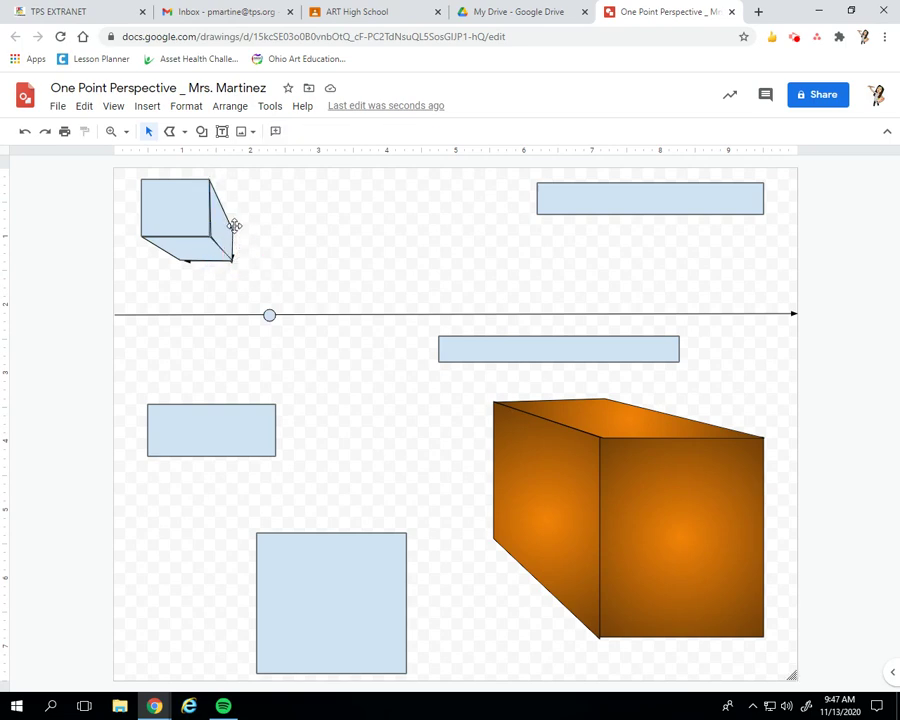
{"action": "left_click", "coordinate": [232, 225]}
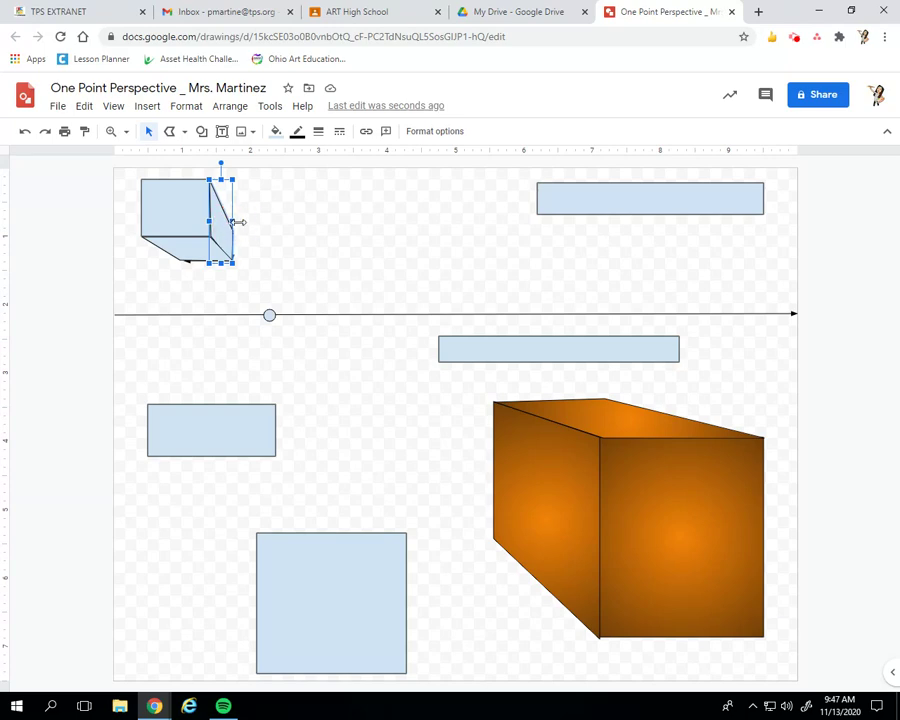
{"action": "left_click", "coordinate": [240, 226]}
{"action": "left_click", "coordinate": [231, 225]}
{"action": "left_click", "coordinate": [142, 265]}
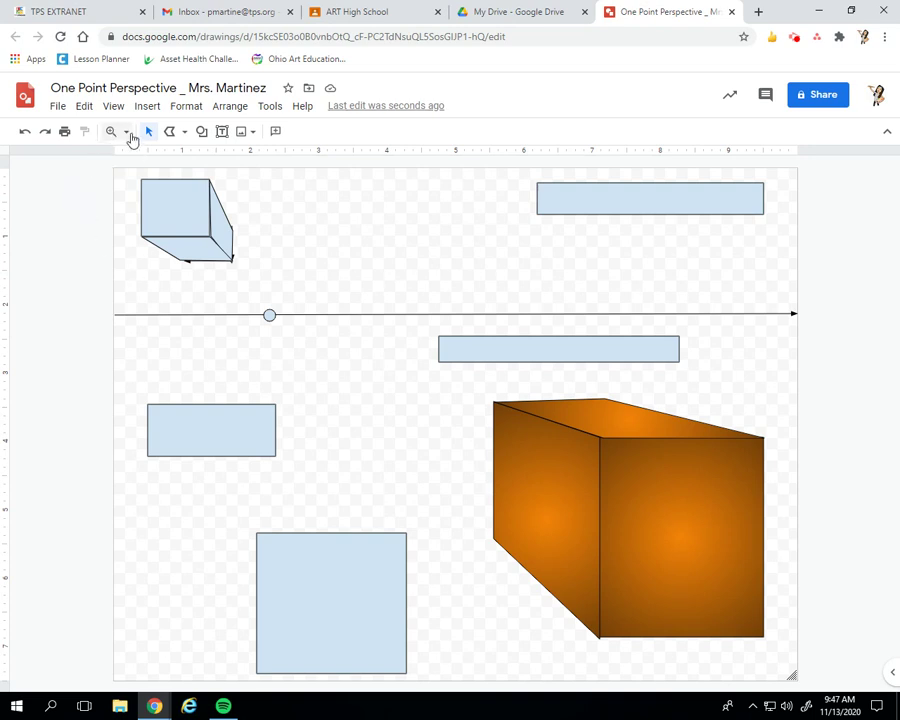
{"action": "left_click", "coordinate": [126, 134]}
{"action": "left_click", "coordinate": [147, 226]}
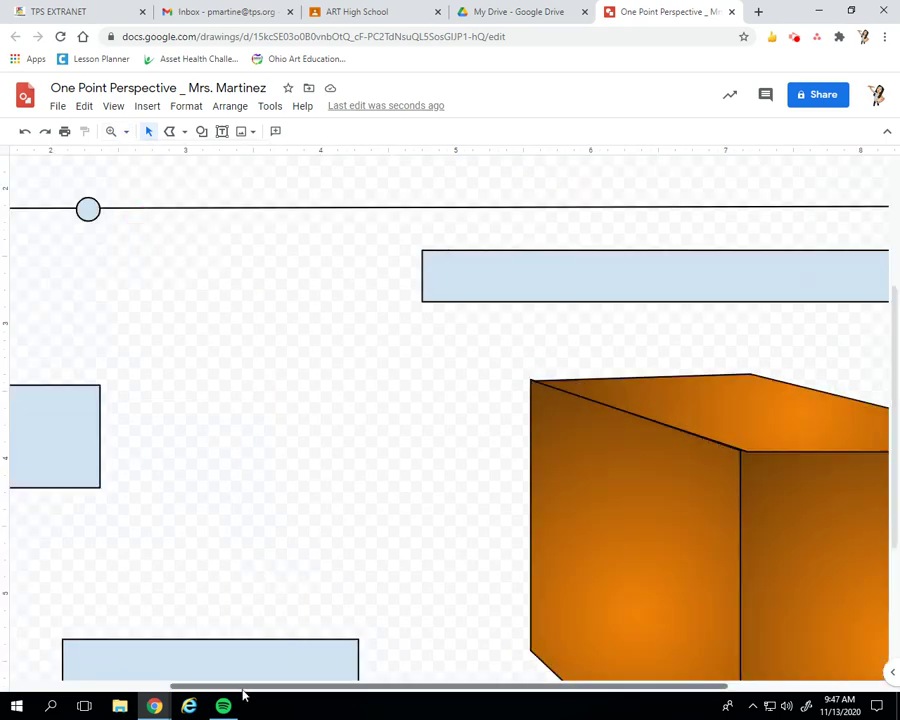
{"action": "left_click_drag", "start_coordinate": [242, 687], "coordinate": [8, 676]}
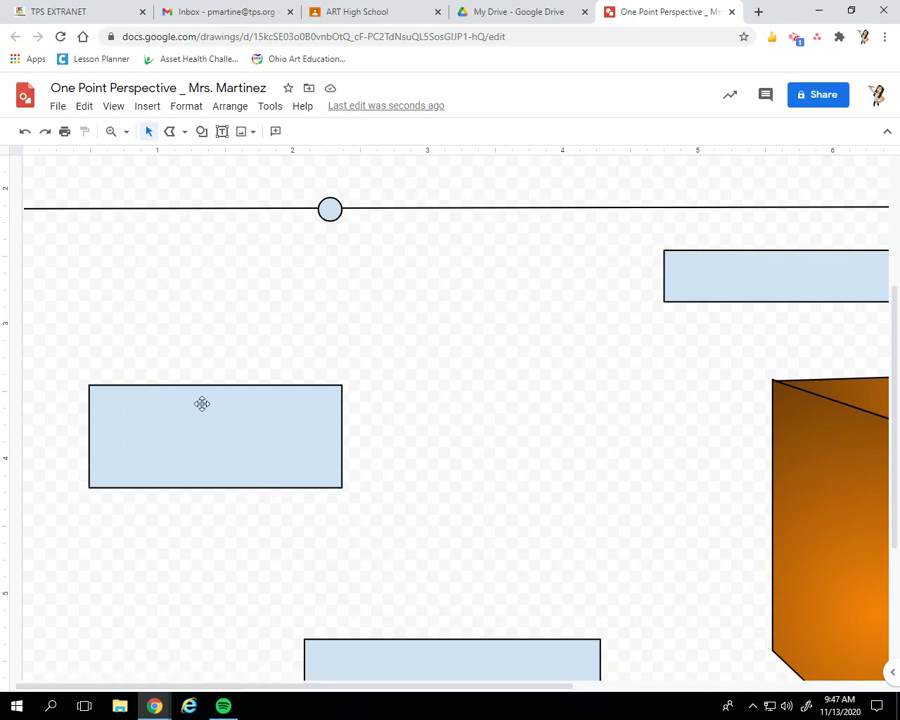
{"action": "scroll", "coordinate": [205, 405], "scroll_direction": "down", "scroll_amount": 2}
{"action": "scroll", "coordinate": [205, 407], "scroll_direction": "up", "scroll_amount": 7}
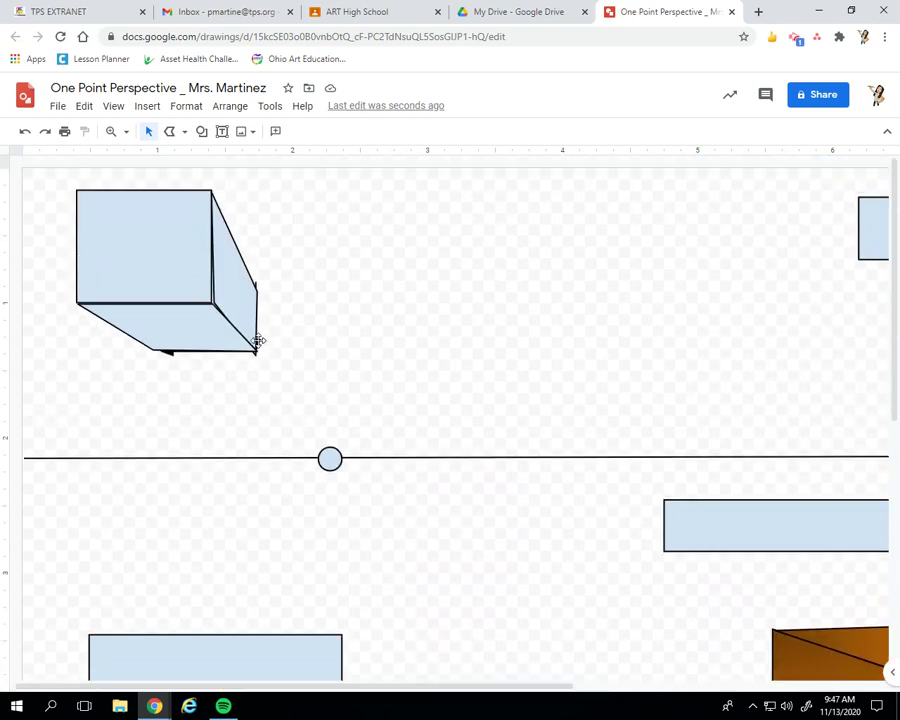
{"action": "left_click", "coordinate": [257, 340]}
{"action": "left_click", "coordinate": [267, 347]}
{"action": "left_click", "coordinate": [259, 346]}
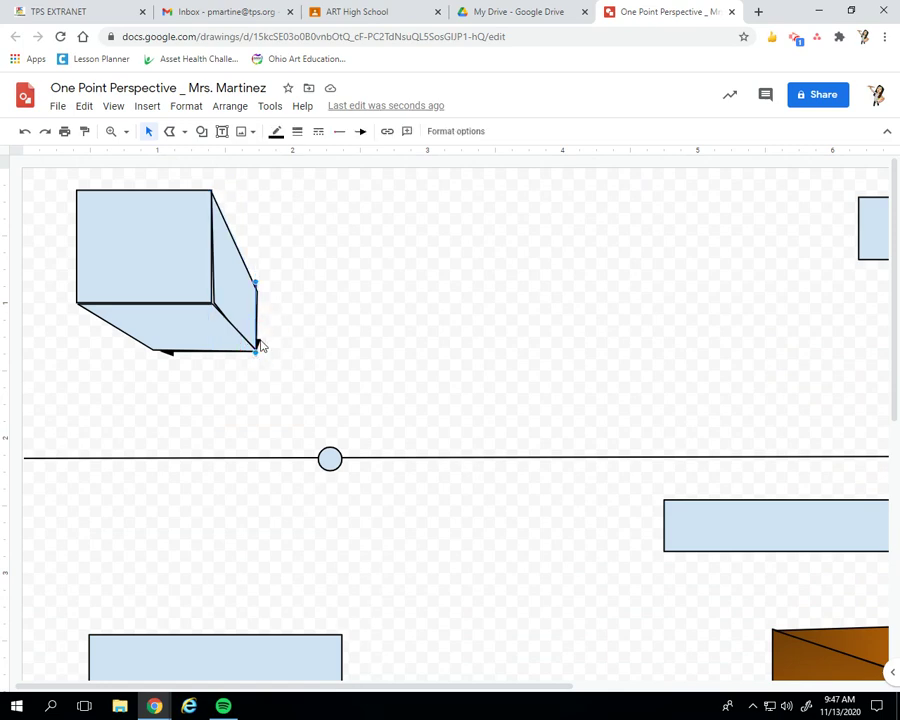
{"action": "left_click", "coordinate": [170, 353]}
{"action": "left_click", "coordinate": [170, 354]}
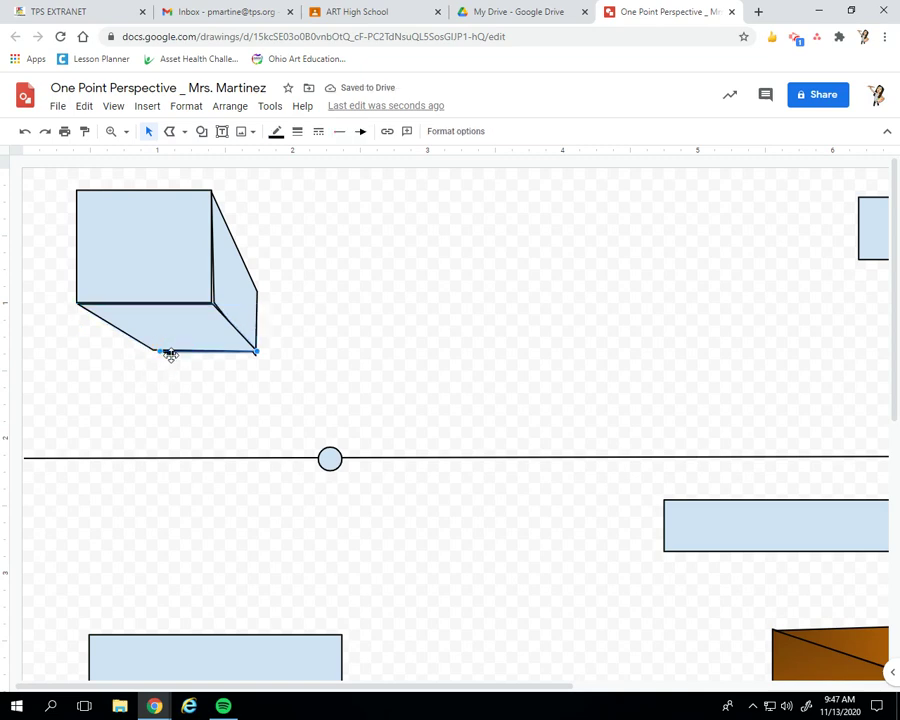
{"action": "left_click", "coordinate": [198, 387]}
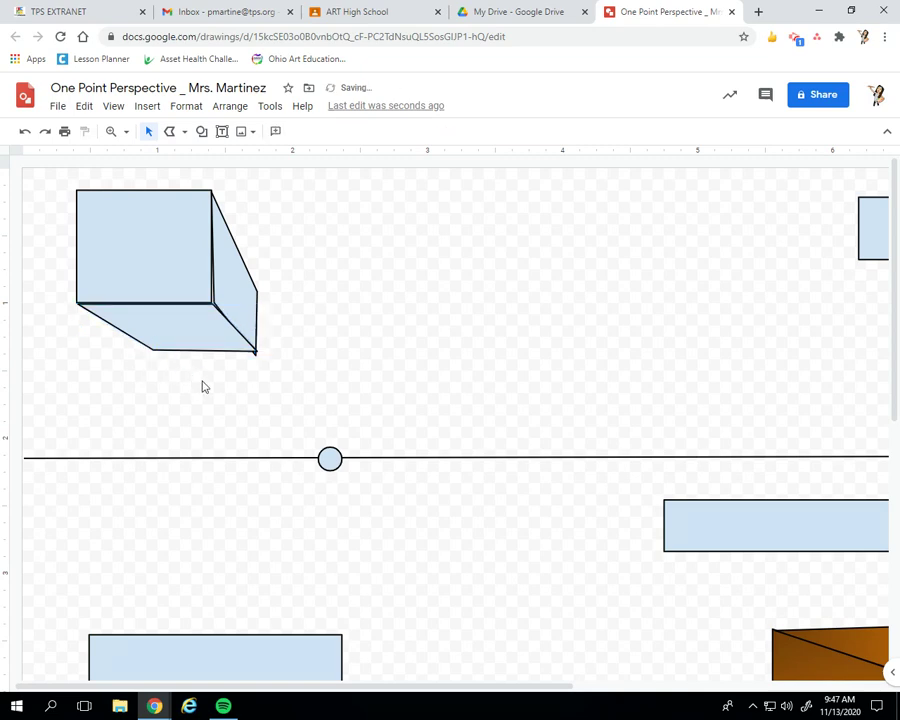
{"action": "left_click", "coordinate": [125, 132]}
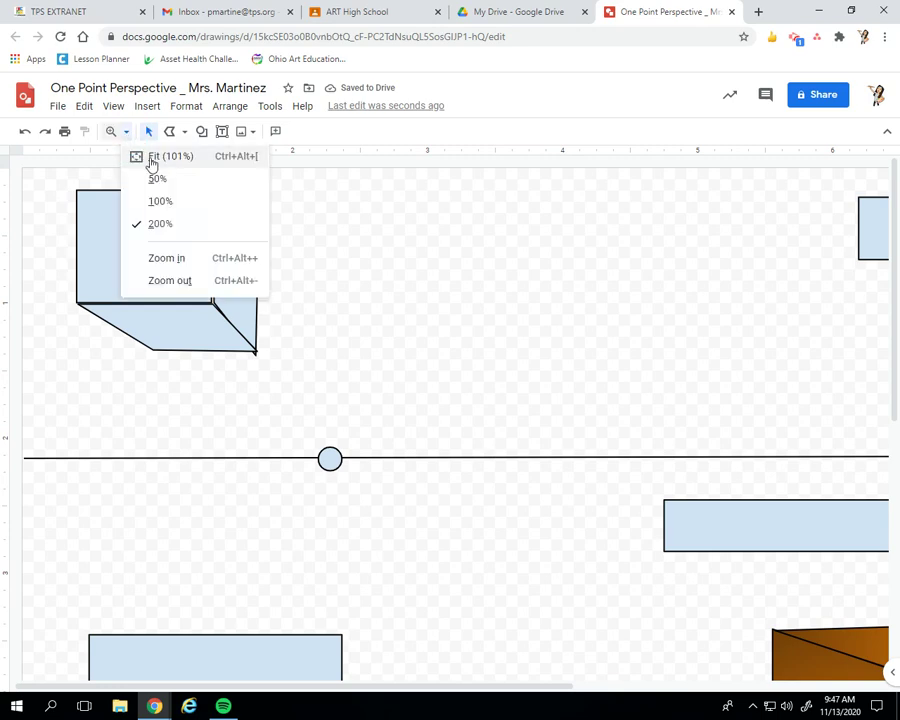
{"action": "left_click", "coordinate": [168, 162]}
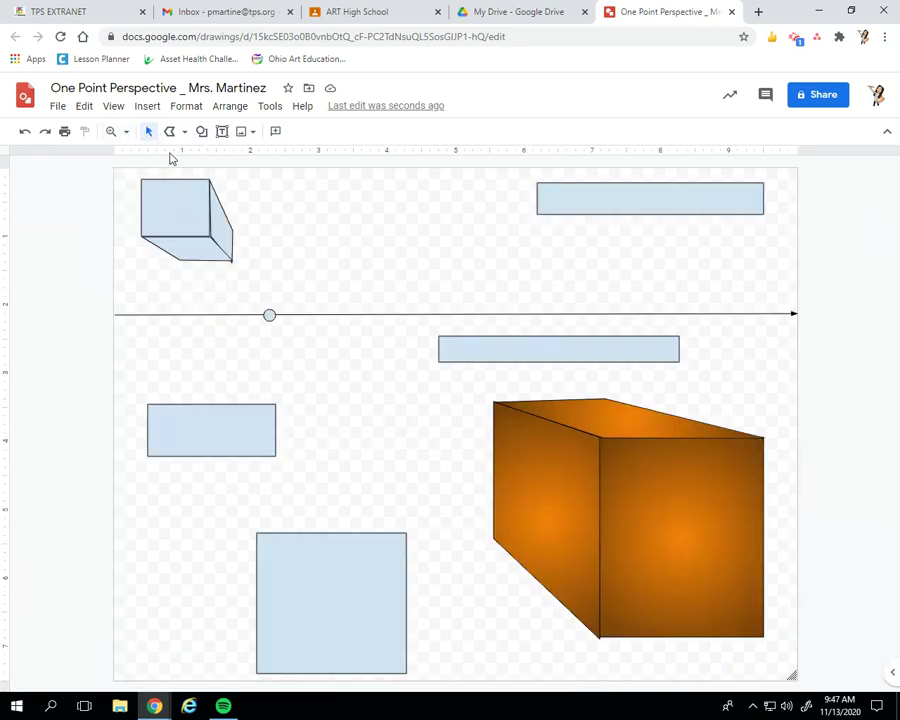
- Fill the cube's front and bottom faces with the dark purple gradient
{"action": "left_click", "coordinate": [173, 217]}
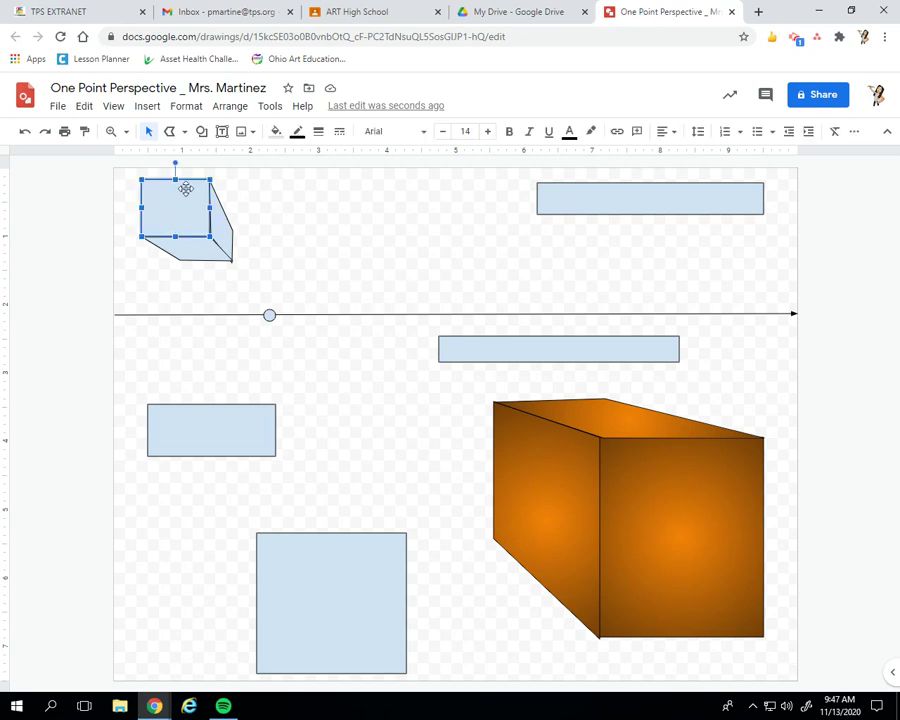
{"action": "left_click", "coordinate": [278, 132]}
{"action": "left_click", "coordinate": [372, 160]}
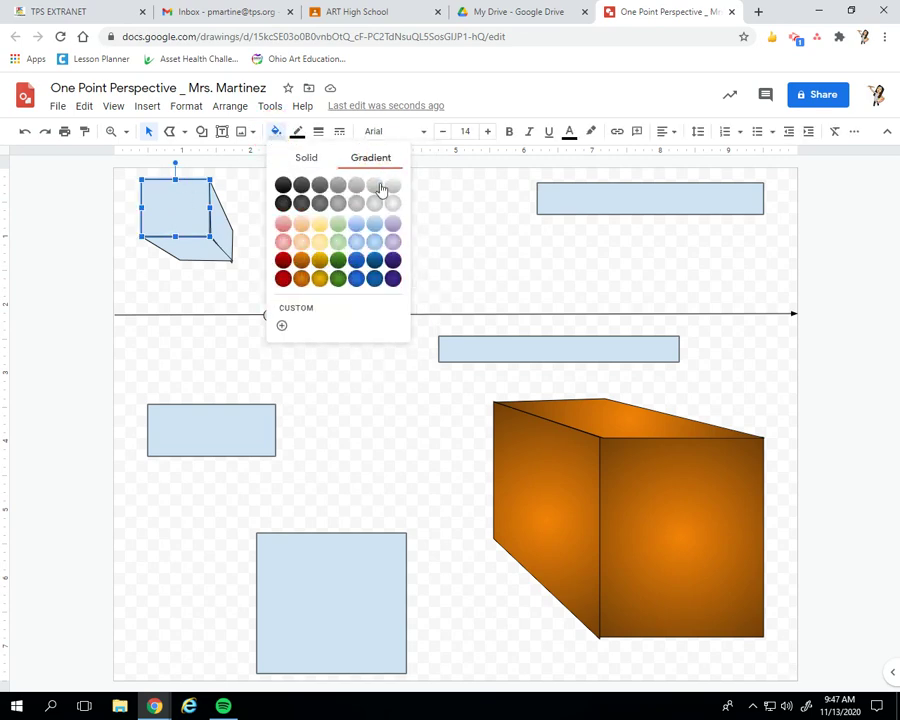
{"action": "left_click", "coordinate": [391, 281]}
{"action": "left_click", "coordinate": [185, 248]}
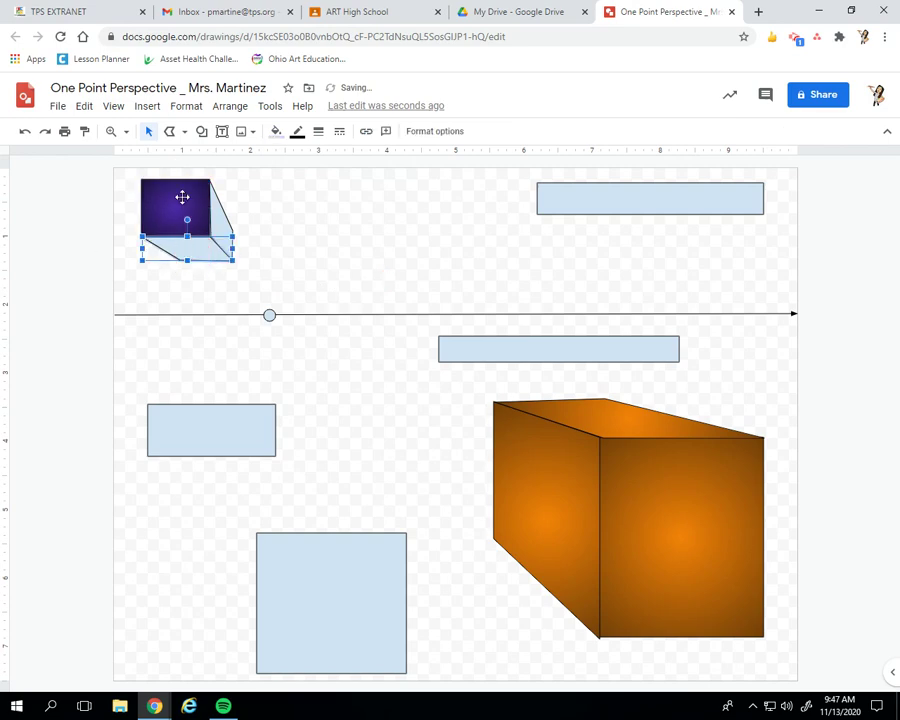
{"action": "left_click", "coordinate": [277, 131]}
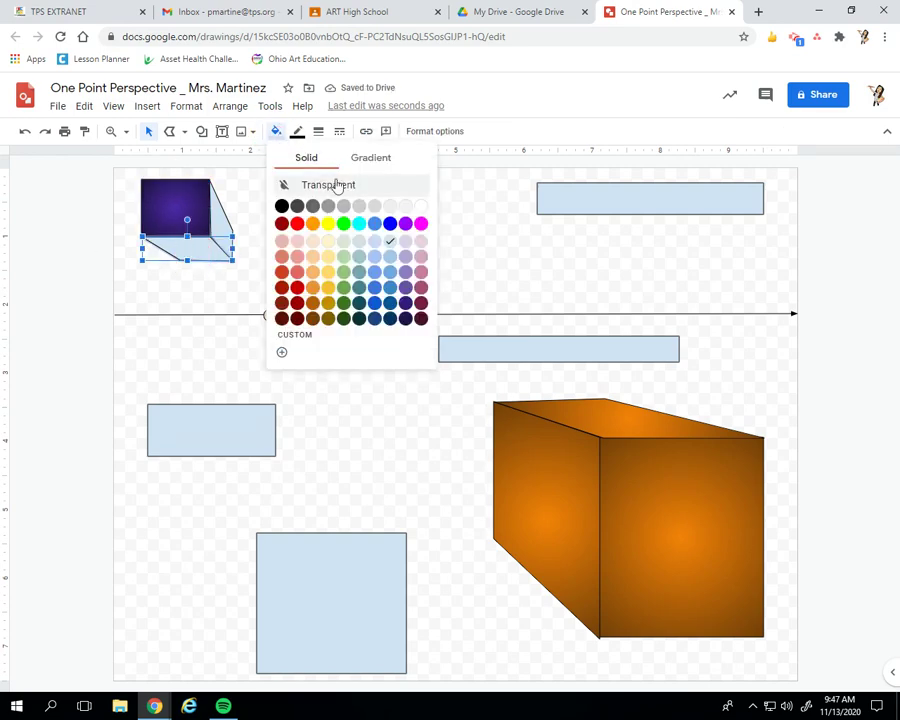
{"action": "left_click", "coordinate": [370, 162]}
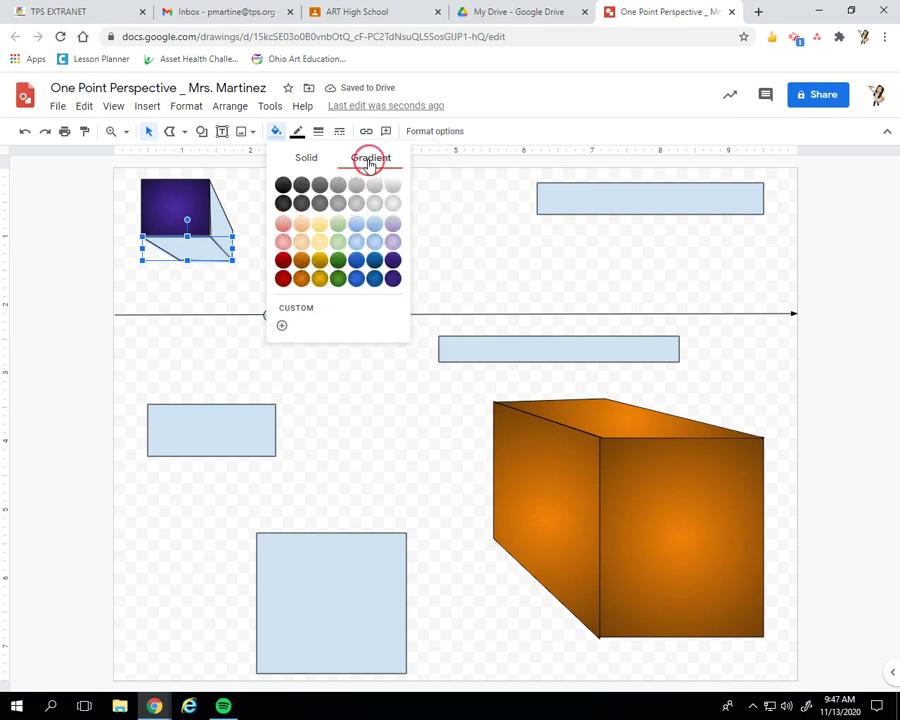
{"action": "left_click", "coordinate": [393, 278]}
- Fill the cube's side face with dark purple and deselect the finished cube
{"action": "left_click", "coordinate": [220, 208]}
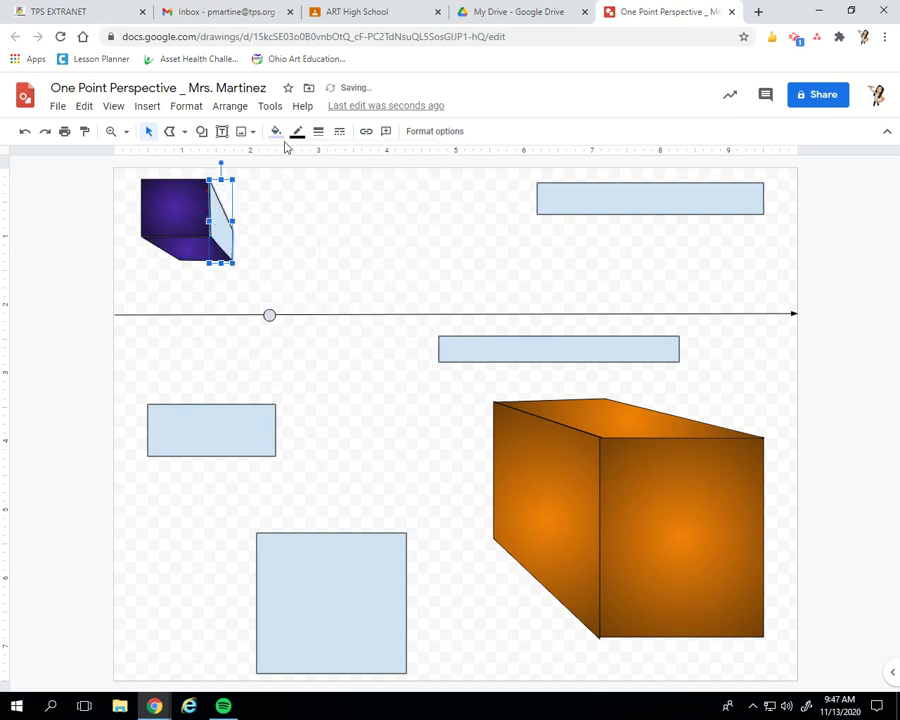
{"action": "left_click", "coordinate": [276, 131]}
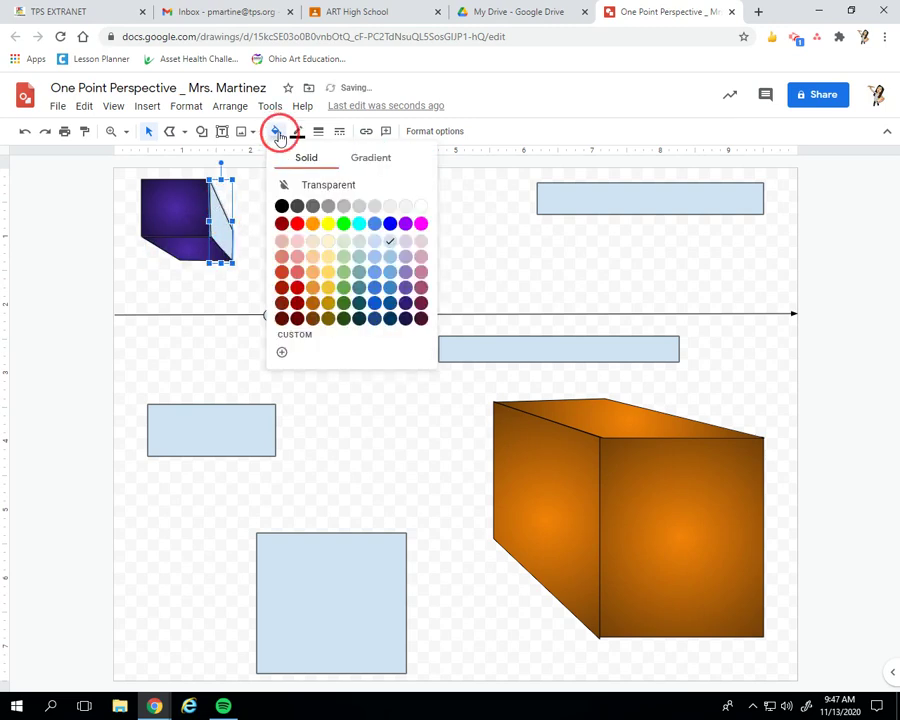
{"action": "left_click", "coordinate": [405, 318]}
{"action": "left_click", "coordinate": [52, 302]}
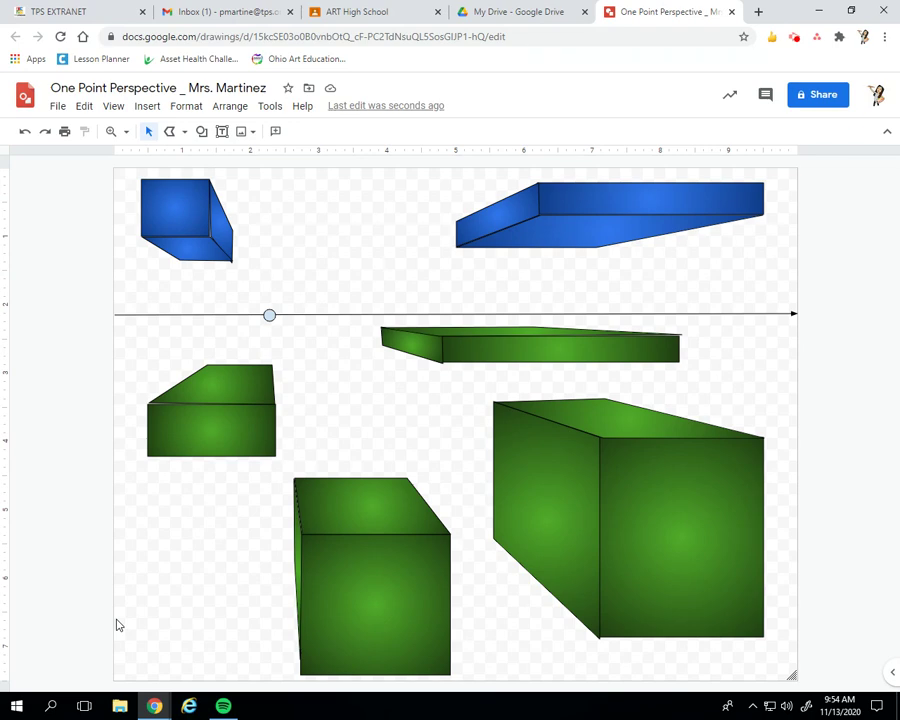
- Draw a full-page rectangle, fill it black, and send it behind all the boxes
{"action": "left_click", "coordinate": [202, 134]}
{"action": "mouse_move", "coordinate": [208, 158]}
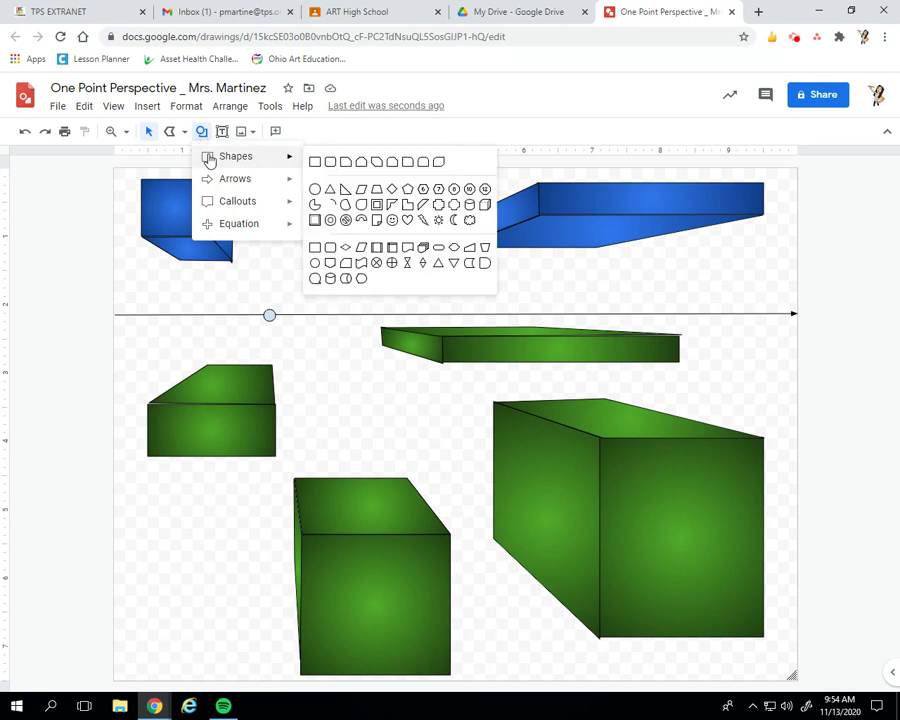
{"action": "left_click", "coordinate": [315, 162]}
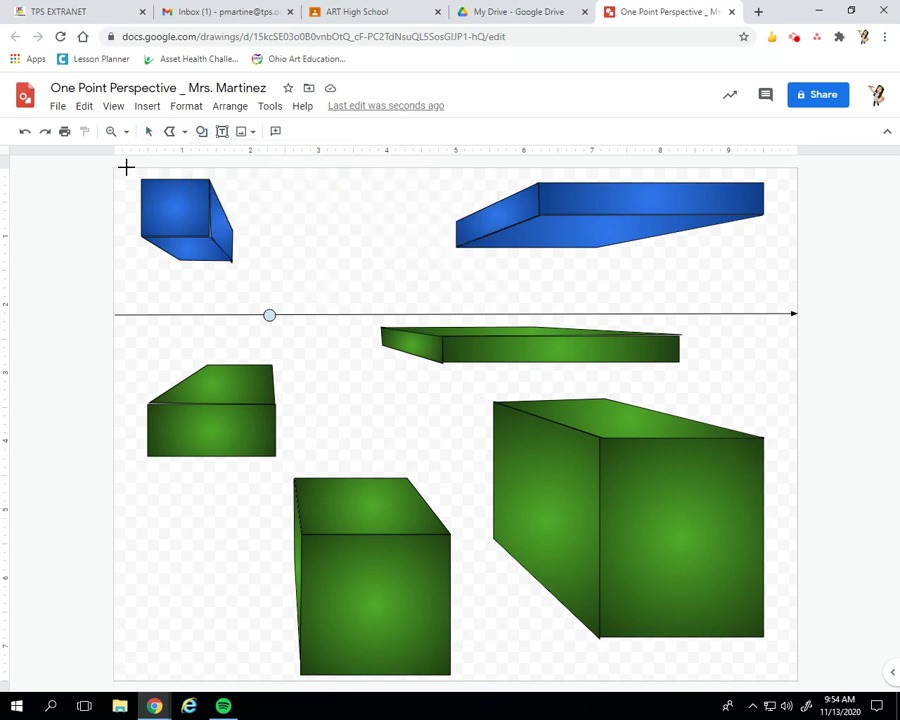
{"action": "left_click_drag", "start_coordinate": [113, 166], "coordinate": [797, 679]}
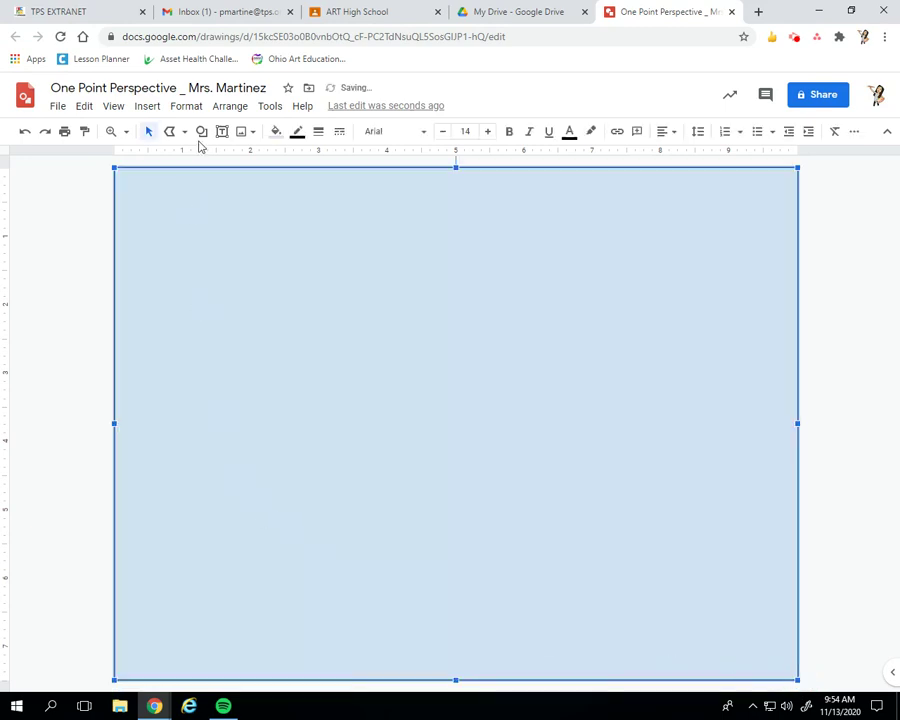
{"action": "left_click", "coordinate": [275, 133]}
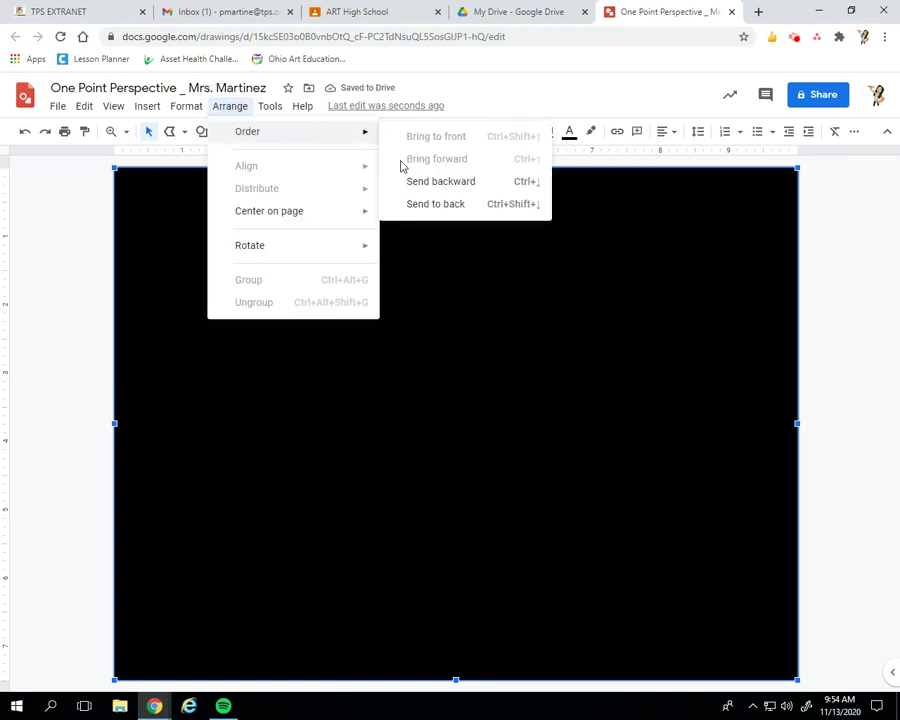
{"action": "left_click", "coordinate": [416, 206]}
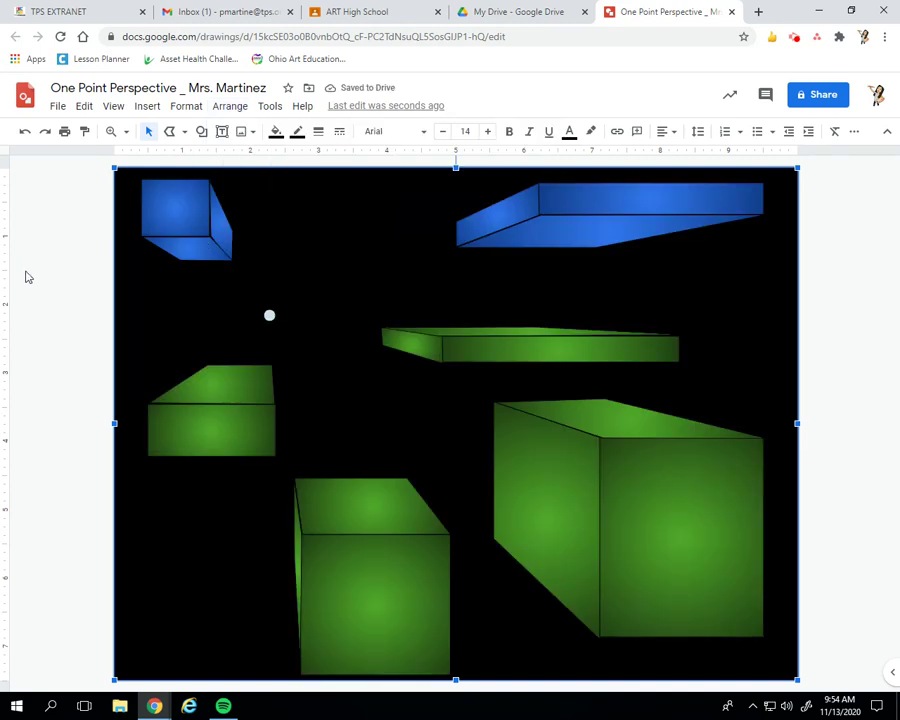
{"action": "left_click", "coordinate": [30, 212]}
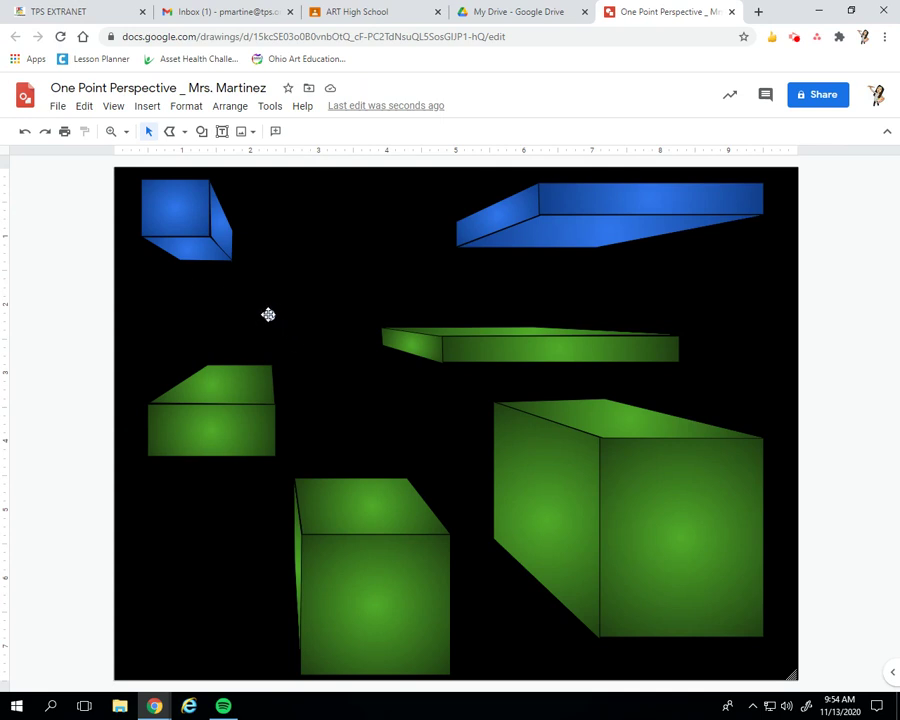
{"action": "left_click", "coordinate": [268, 315]}
{"action": "key", "text": "Delete"}
{"action": "left_click", "coordinate": [18, 322]}
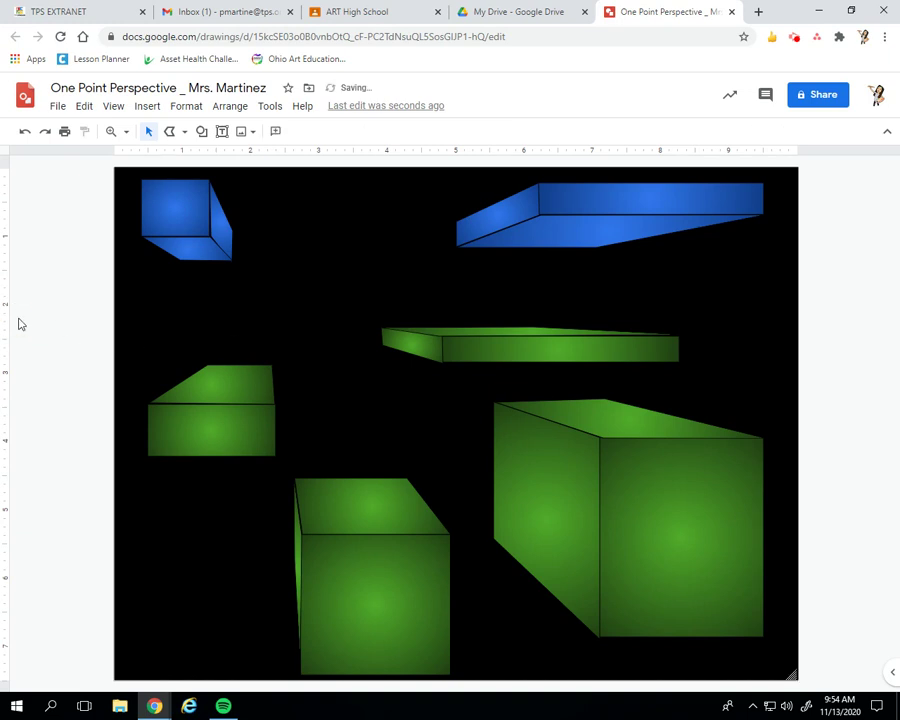